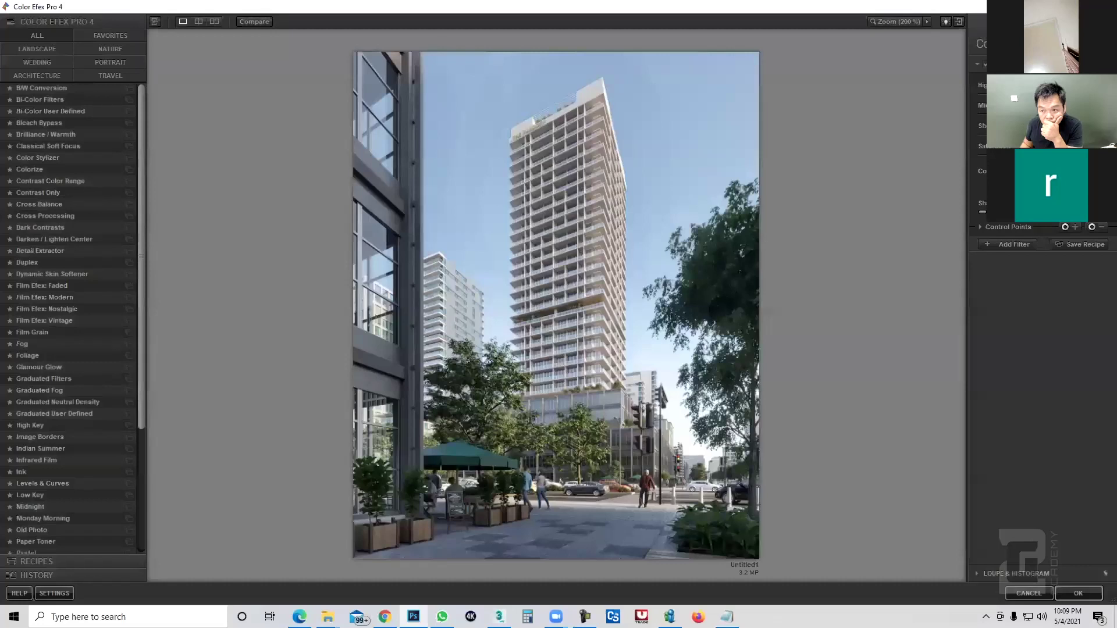
Step: Zoom the Color Efex Pro preview to 200% on the tower facade and pan down to the street plaza
{"action": "left_click", "coordinate": [541, 418]}
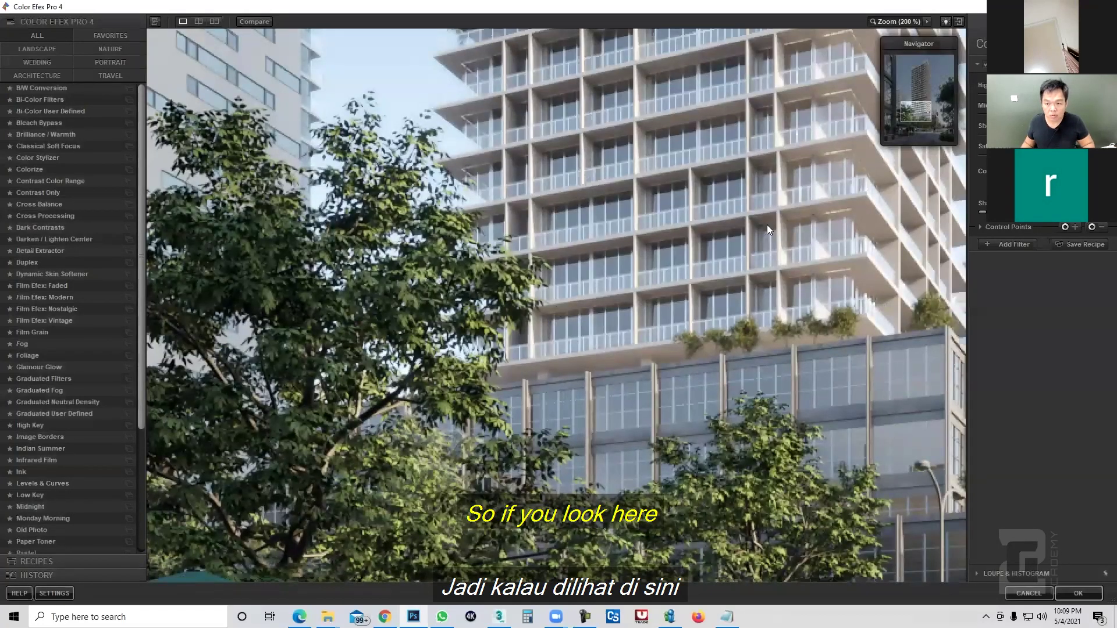
{"action": "left_click_drag", "start_coordinate": [906, 114], "coordinate": [906, 155]}
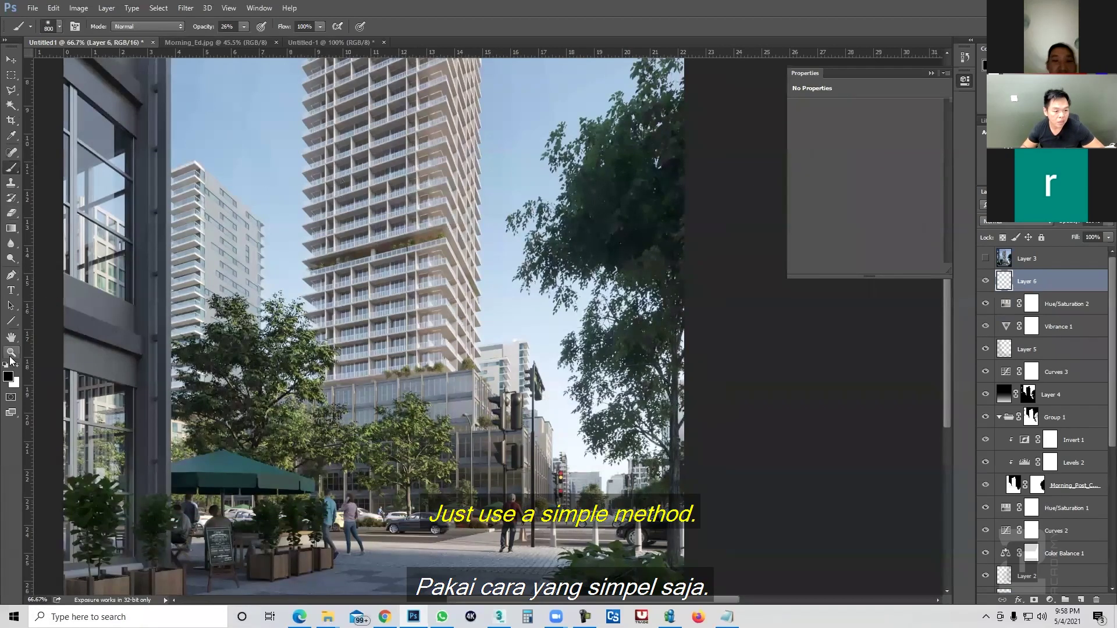
Step: Set the foreground colour to cyan and create Layer 7 as an inverted black-and-white sky mask
{"action": "left_click", "coordinate": [8, 377]}
{"action": "left_click", "coordinate": [706, 314]}
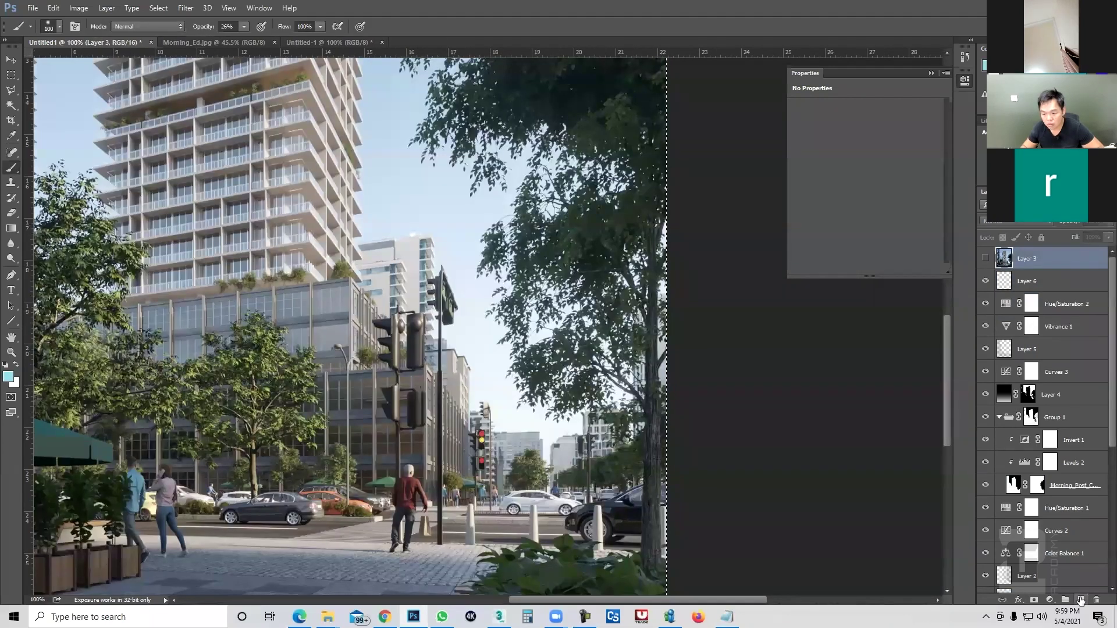
{"action": "key", "text": "ctrl+shift+alt+e"}
{"action": "left_click", "coordinate": [1033, 437], "text": "alt"}
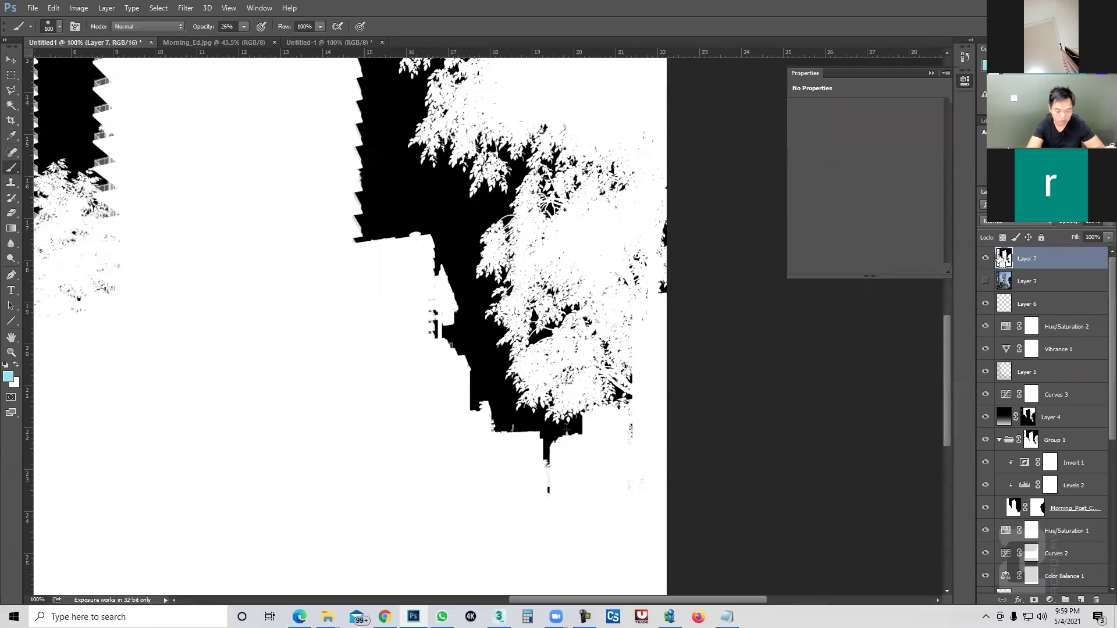
{"action": "key", "text": "ctrl+i"}
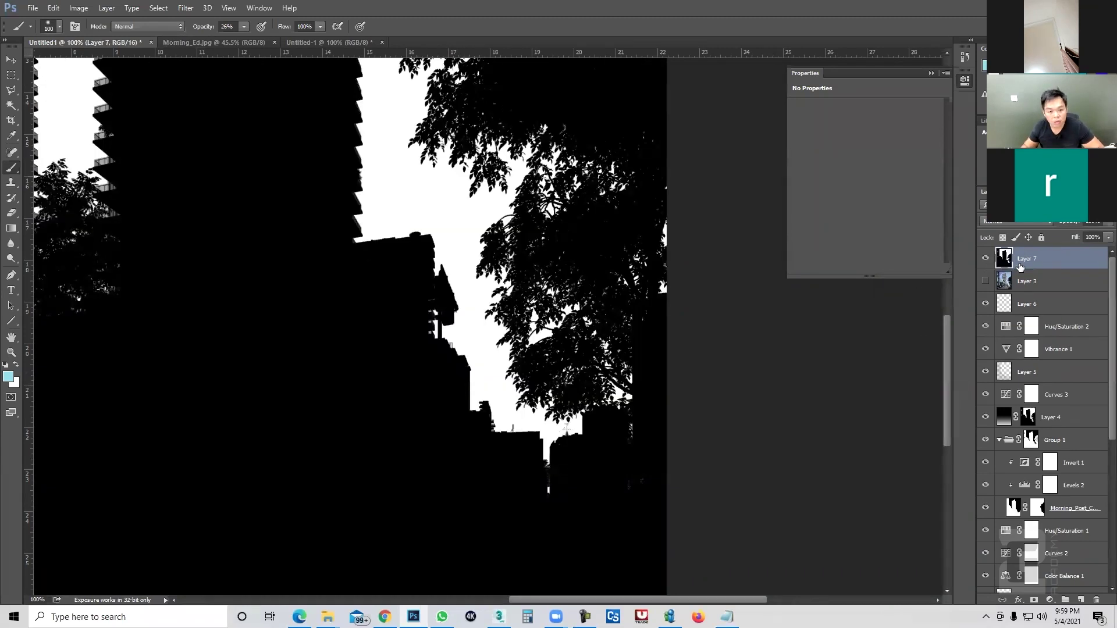
Step: Soften the Layer 7 mask with a 3.5-pixel Gaussian Blur
{"action": "left_click", "coordinate": [170, 9]}
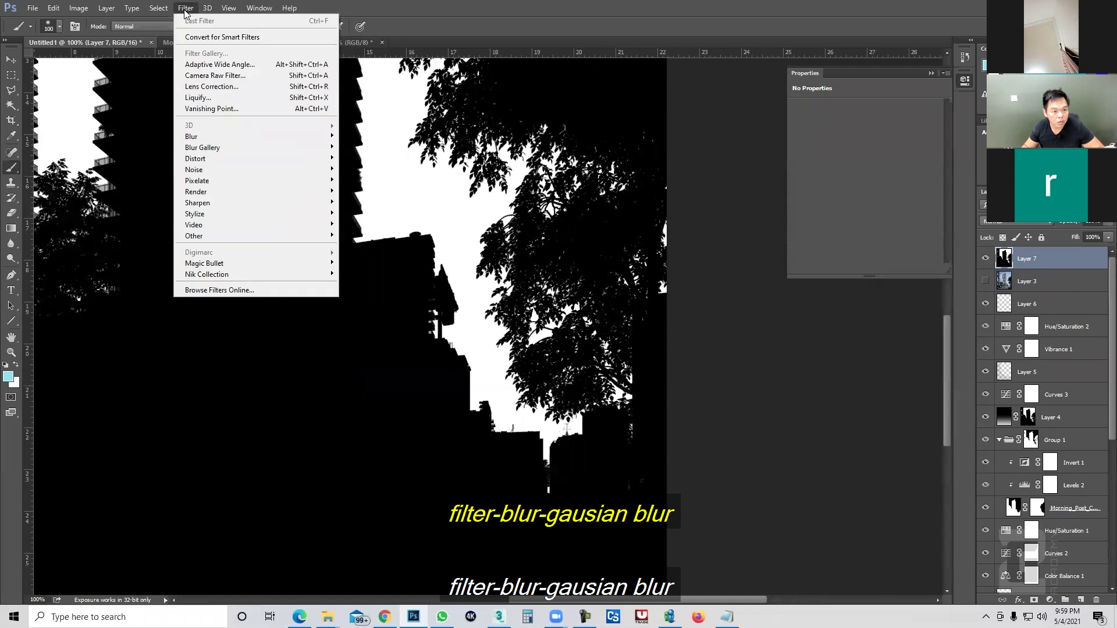
{"action": "mouse_move", "coordinate": [191, 136]}
{"action": "left_click", "coordinate": [375, 186]}
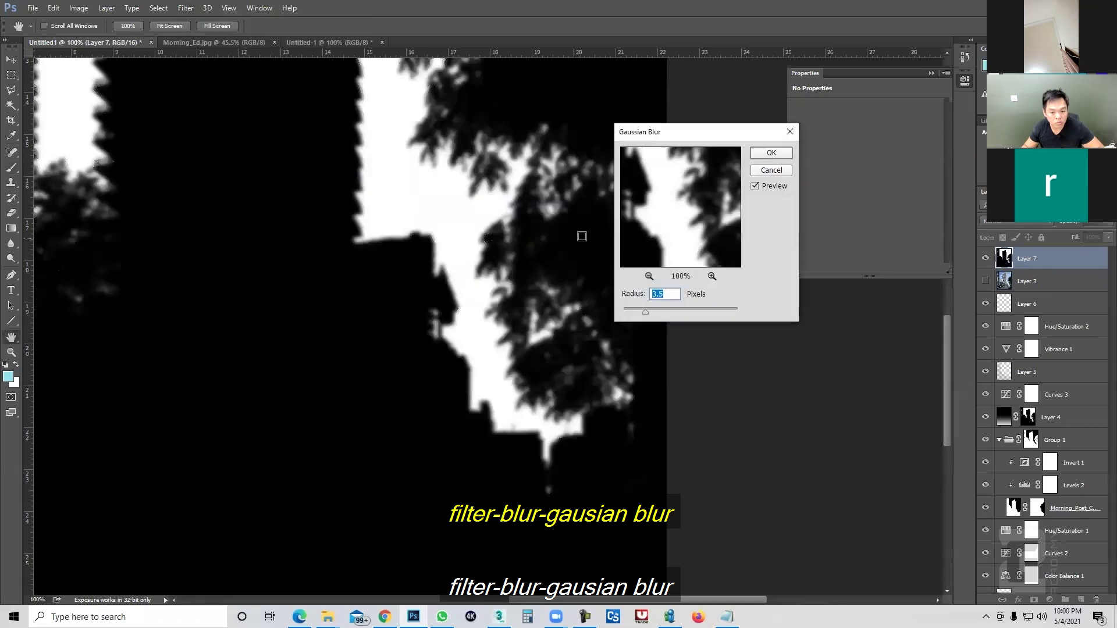
{"action": "left_click", "coordinate": [771, 153]}
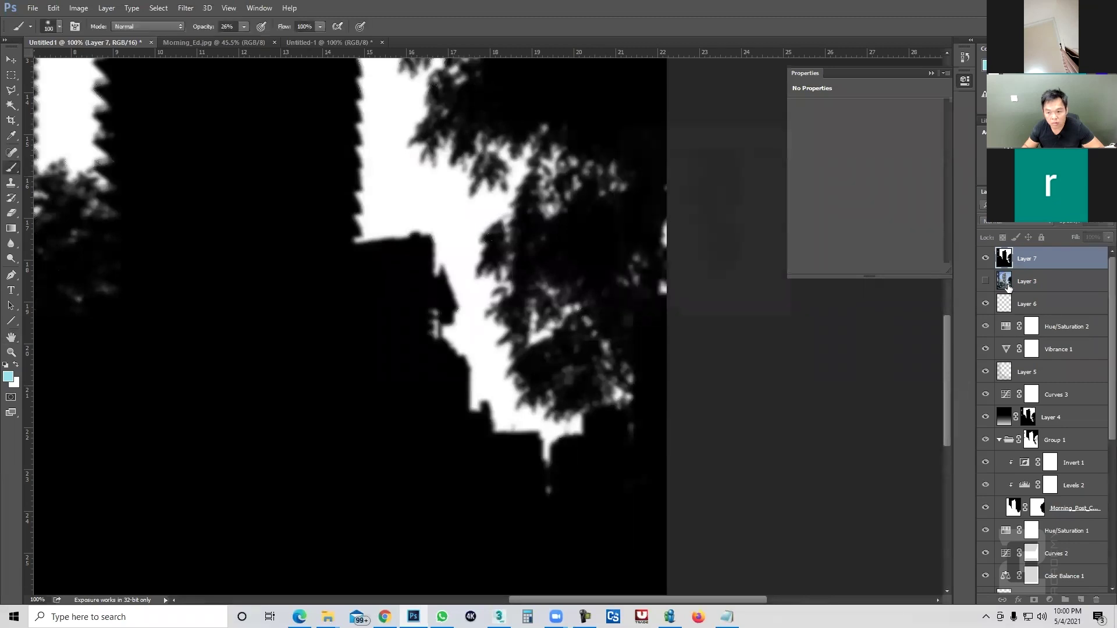
{"action": "left_click", "coordinate": [1051, 600]}
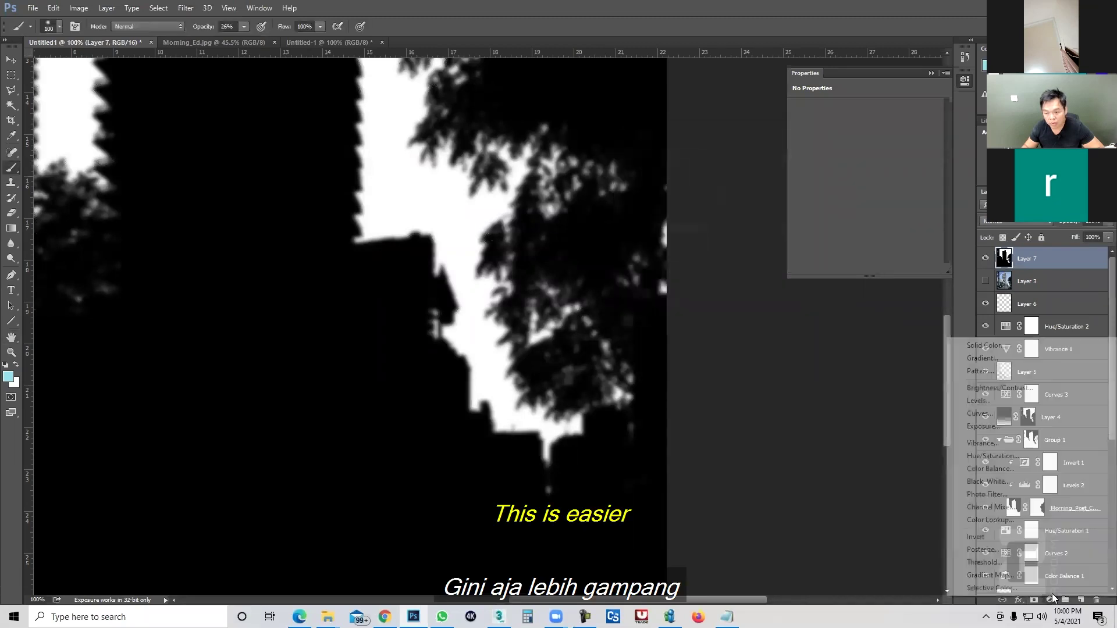
Step: Add a Hue/Saturation layer clipped to Layer 7, colorized at hue 199
{"action": "left_click", "coordinate": [1002, 459]}
{"action": "left_click", "coordinate": [1005, 266], "text": "alt"}
{"action": "left_click", "coordinate": [849, 216]}
{"action": "left_click_drag", "start_coordinate": [867, 154], "coordinate": [874, 154]}
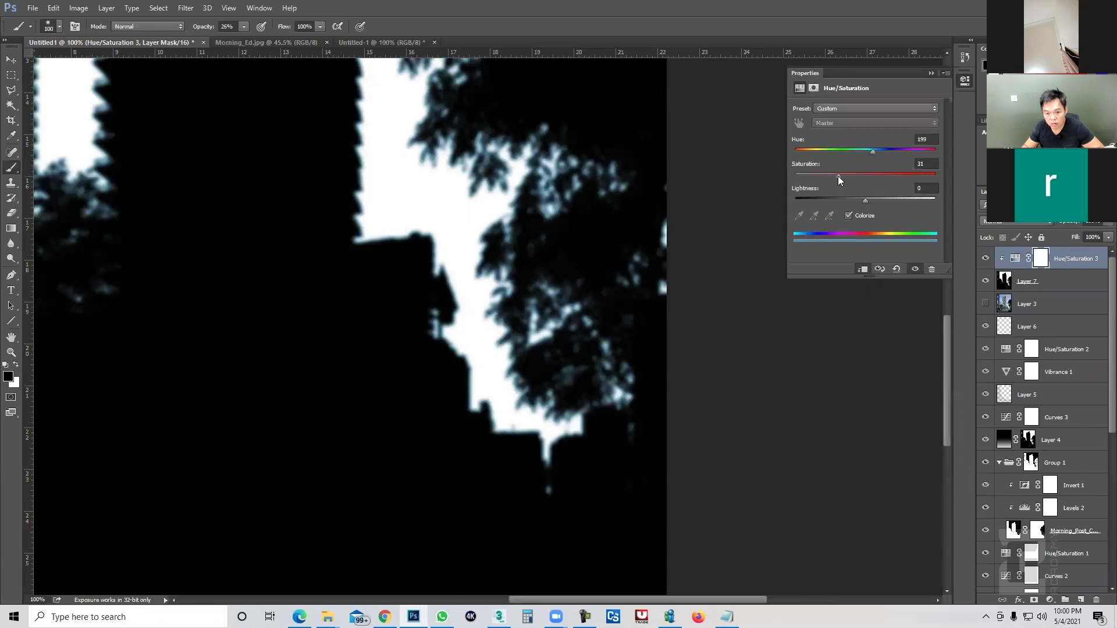
Step: Set Layer 7 to Screen blending and lower its opacity to brighten the sky glow
{"action": "left_click", "coordinate": [1027, 281]}
{"action": "left_click", "coordinate": [1015, 222]}
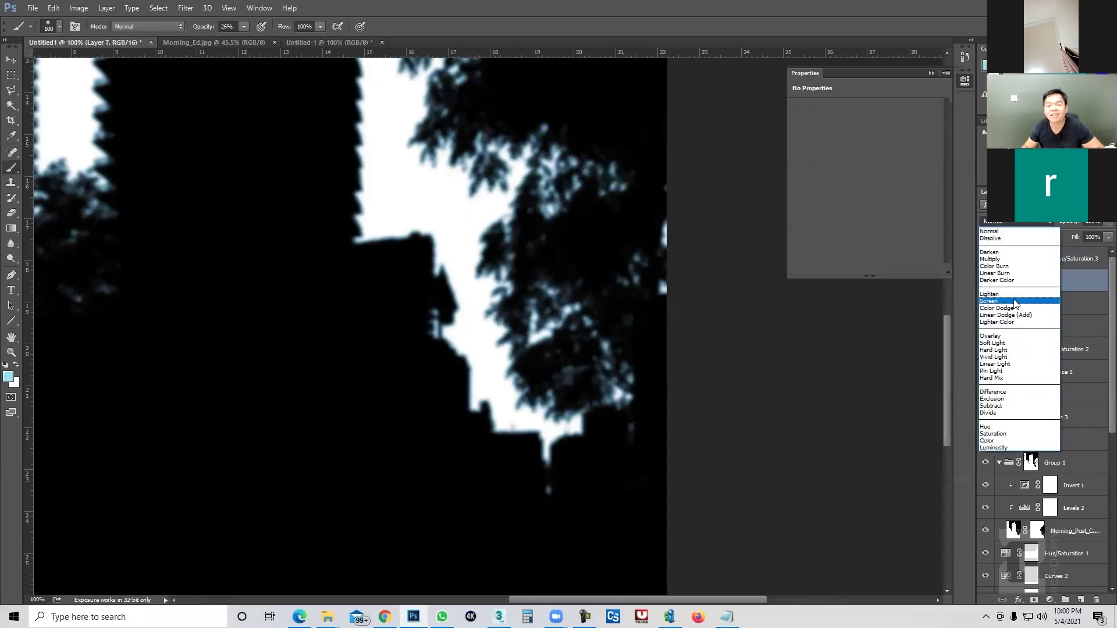
{"action": "left_click", "coordinate": [1012, 306]}
{"action": "left_click", "coordinate": [437, 311], "text": "alt"}
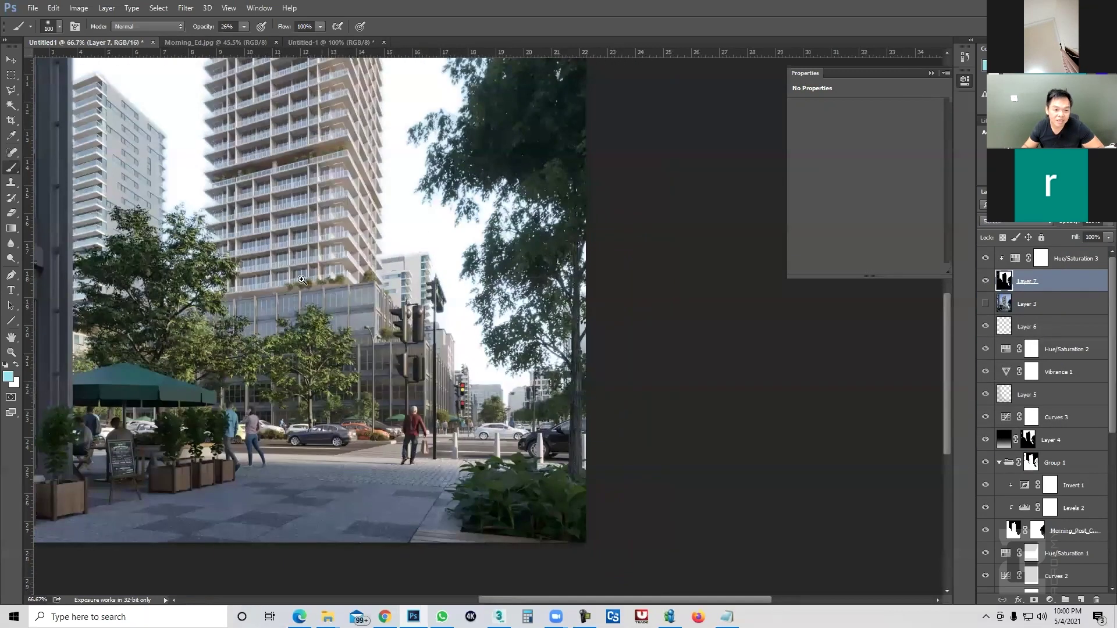
{"action": "left_click", "coordinate": [301, 280], "text": "ctrl"}
{"action": "left_click", "coordinate": [310, 264], "text": "alt"}
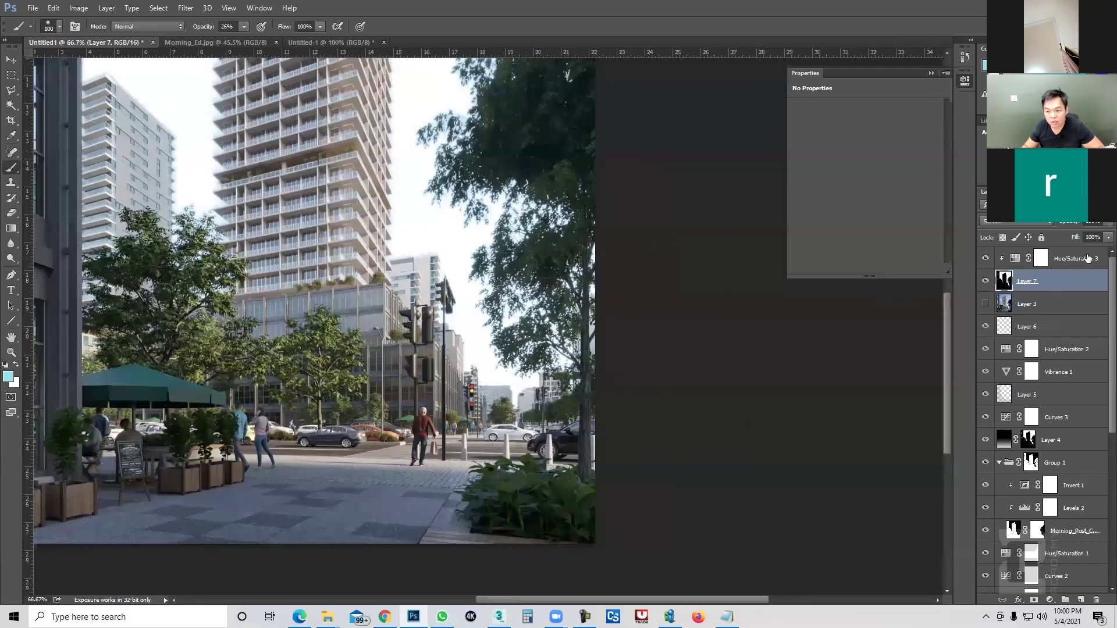
{"action": "left_click", "coordinate": [1068, 234]}
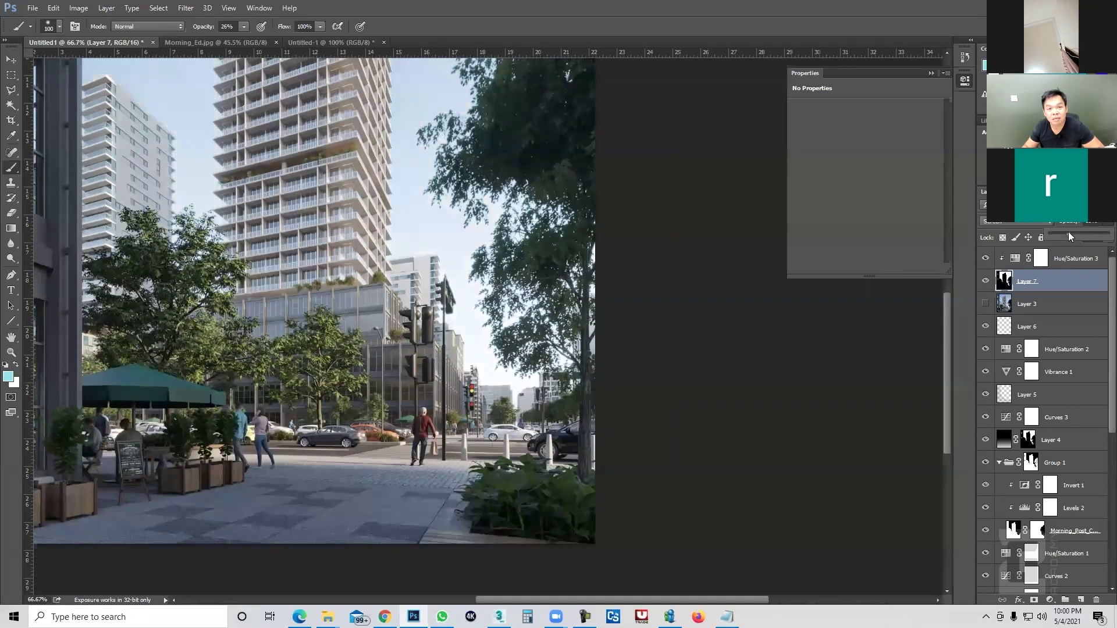
{"action": "left_click_drag", "start_coordinate": [1068, 231], "coordinate": [1075, 231]}
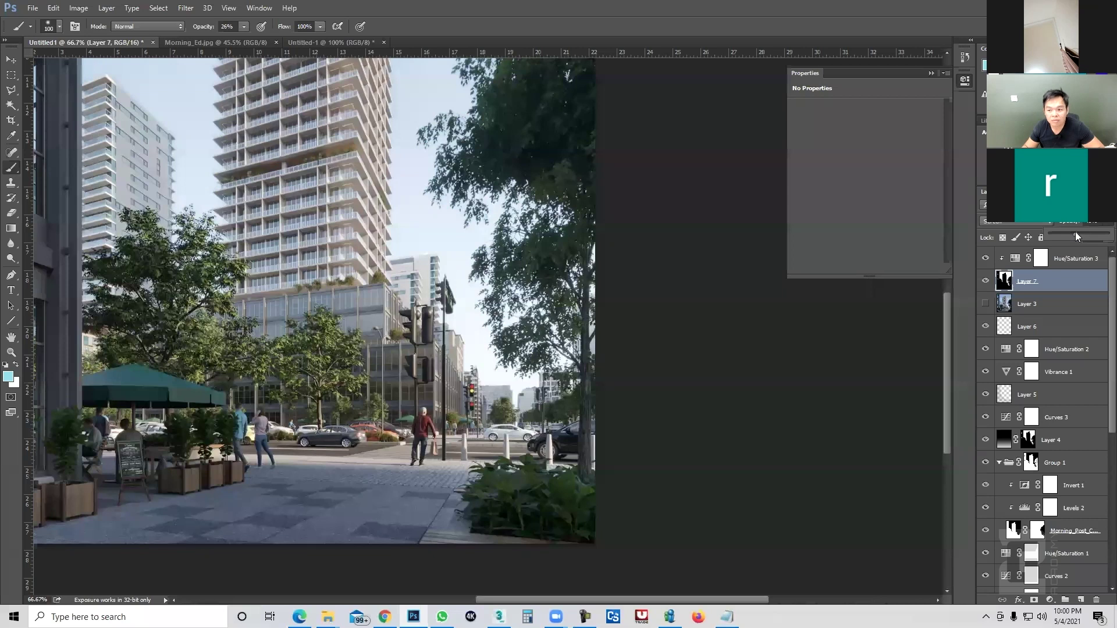
{"action": "scroll", "coordinate": [431, 215], "scroll_direction": "up", "scroll_amount": 1}
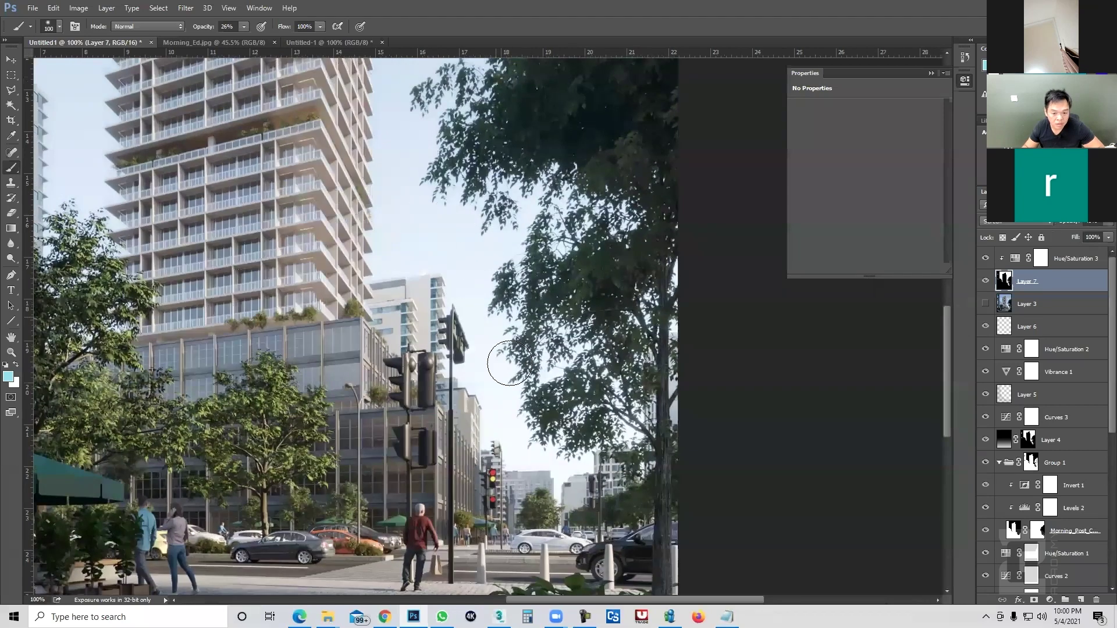
Step: Zoom in on the tree edge and return Layer 7 to Normal blending at full opacity
{"action": "scroll", "coordinate": [471, 324], "scroll_direction": "up", "scroll_amount": 1}
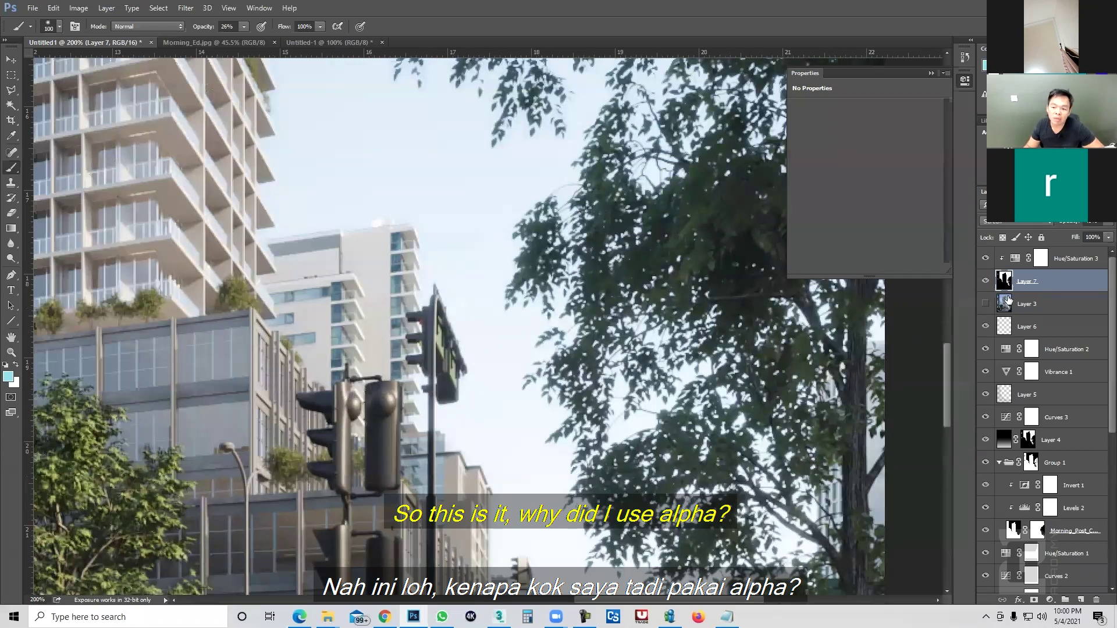
{"action": "scroll", "coordinate": [497, 368], "scroll_direction": "up", "scroll_amount": 2}
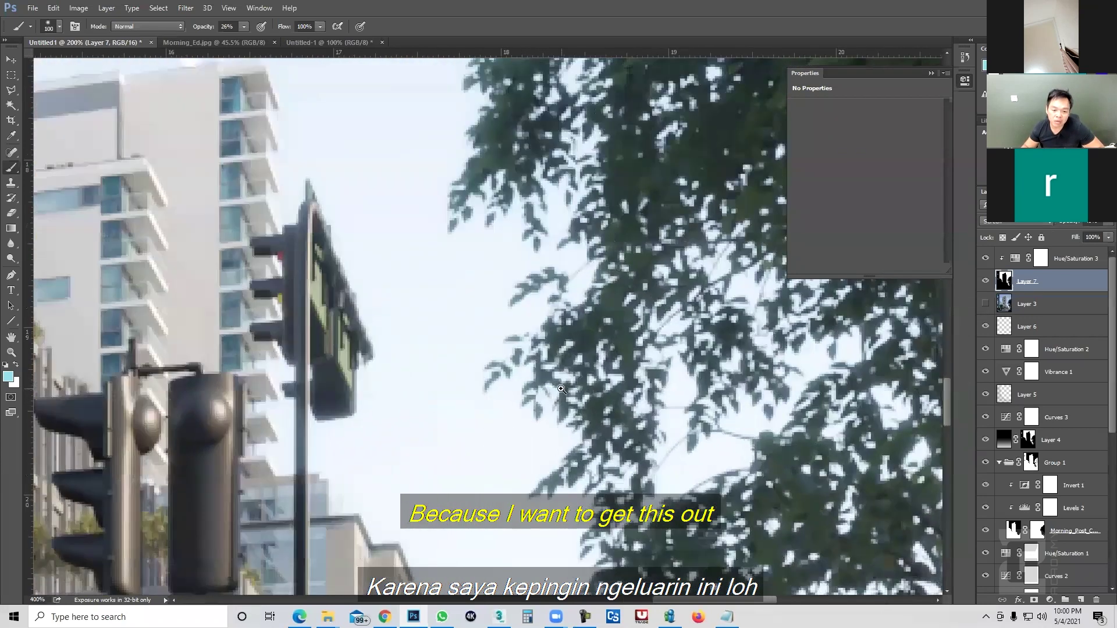
{"action": "scroll", "coordinate": [497, 368], "scroll_direction": "up", "scroll_amount": 1}
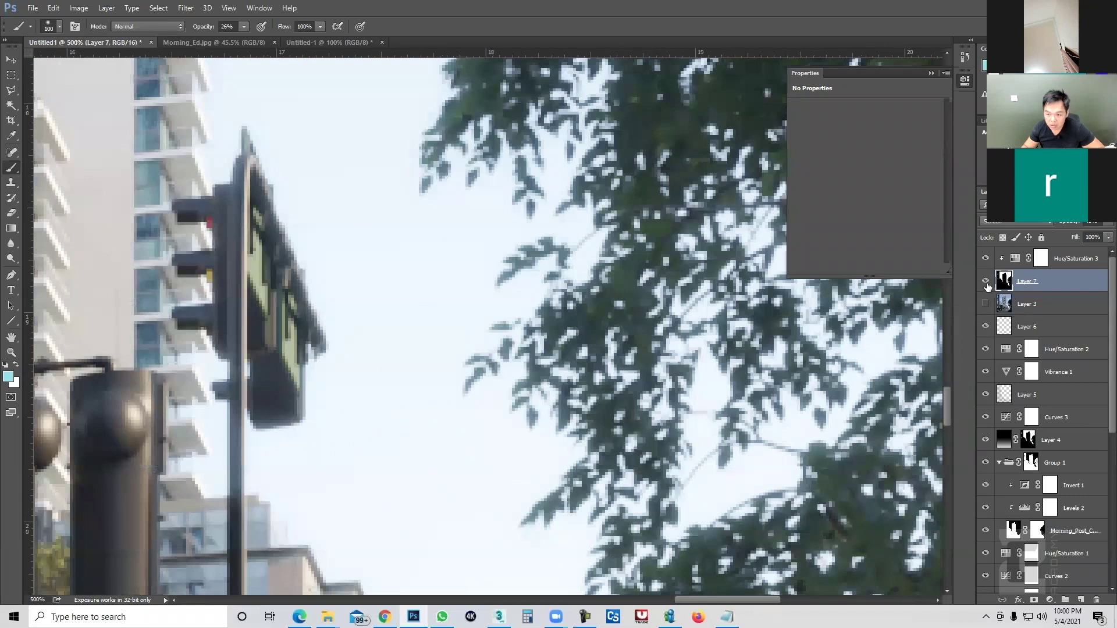
{"action": "left_click", "coordinate": [1100, 225]}
{"action": "left_click", "coordinate": [1067, 234]}
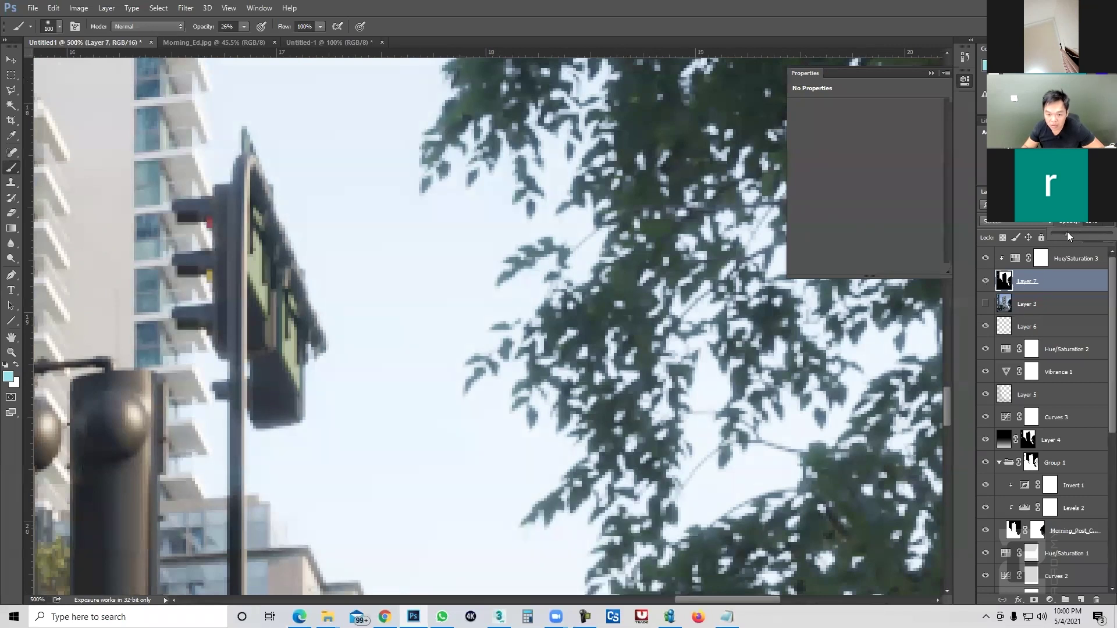
{"action": "left_click", "coordinate": [1028, 221]}
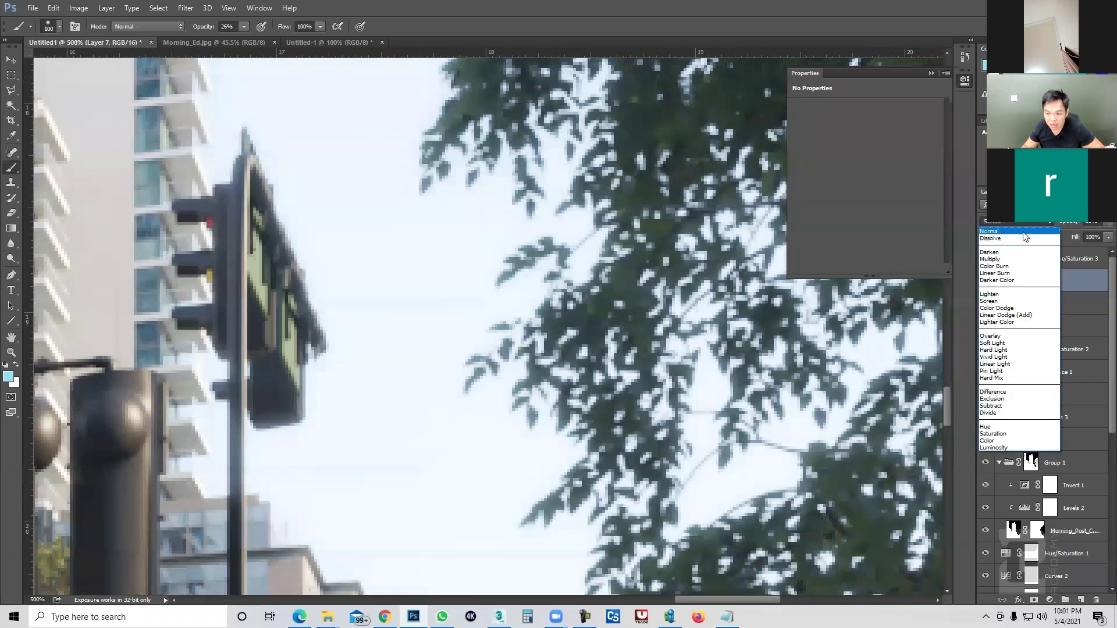
{"action": "left_click", "coordinate": [1001, 236]}
{"action": "left_click", "coordinate": [1100, 226]}
{"action": "left_click_drag", "start_coordinate": [1085, 235], "coordinate": [1111, 234]}
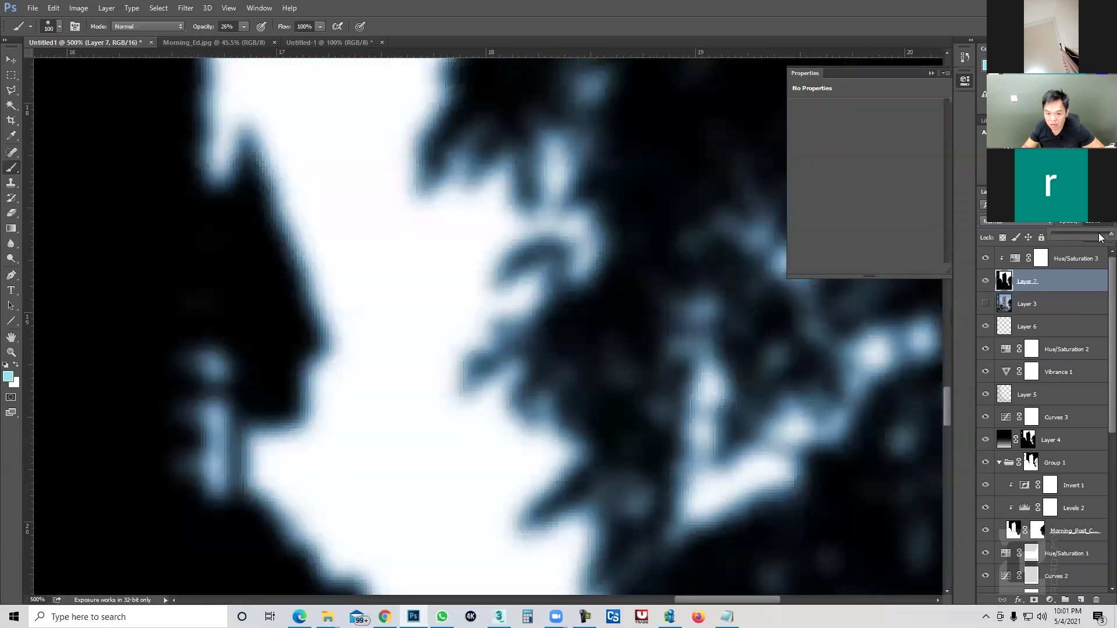
Step: Toggle Hue/Saturation 3 to compare, then set its tint to hue 204, saturation 29
{"action": "left_click", "coordinate": [522, 331], "text": "alt"}
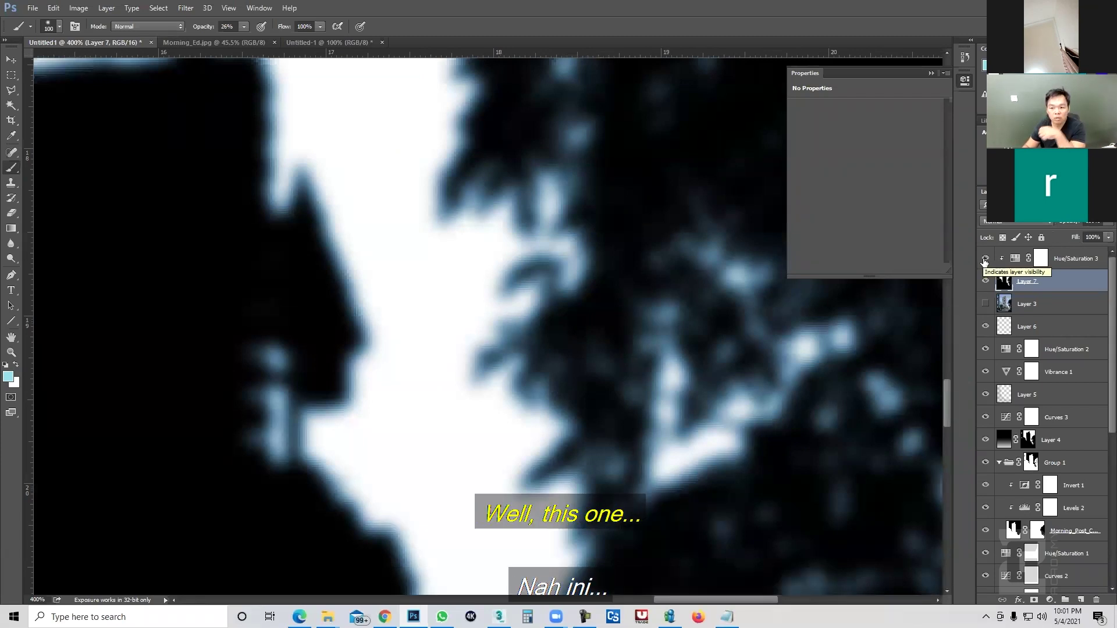
{"action": "left_click", "coordinate": [985, 258]}
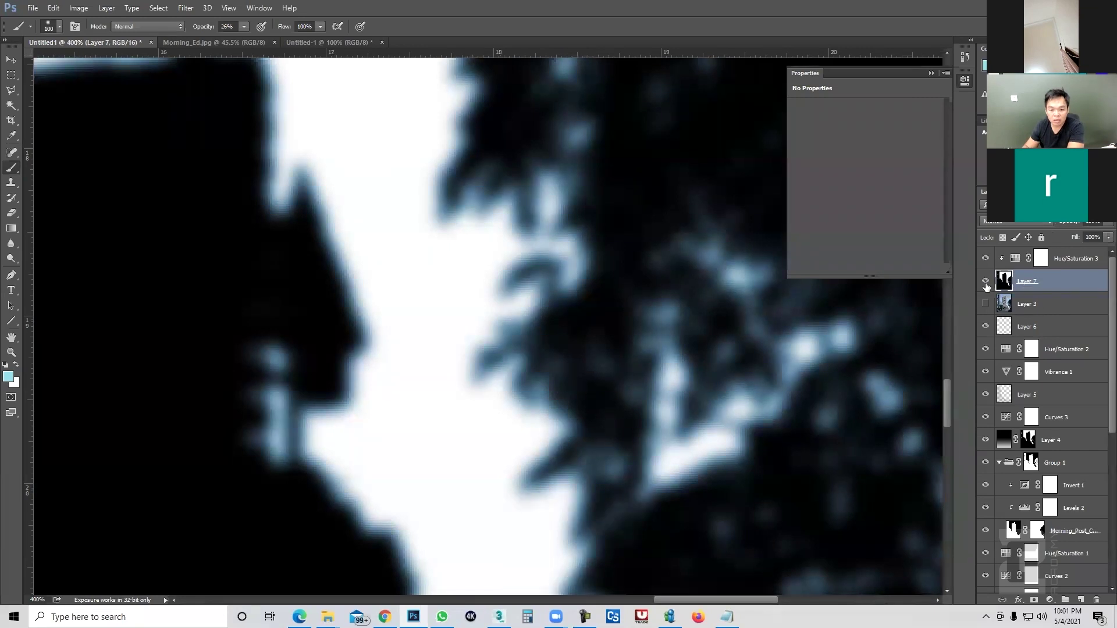
{"action": "left_click", "coordinate": [985, 258]}
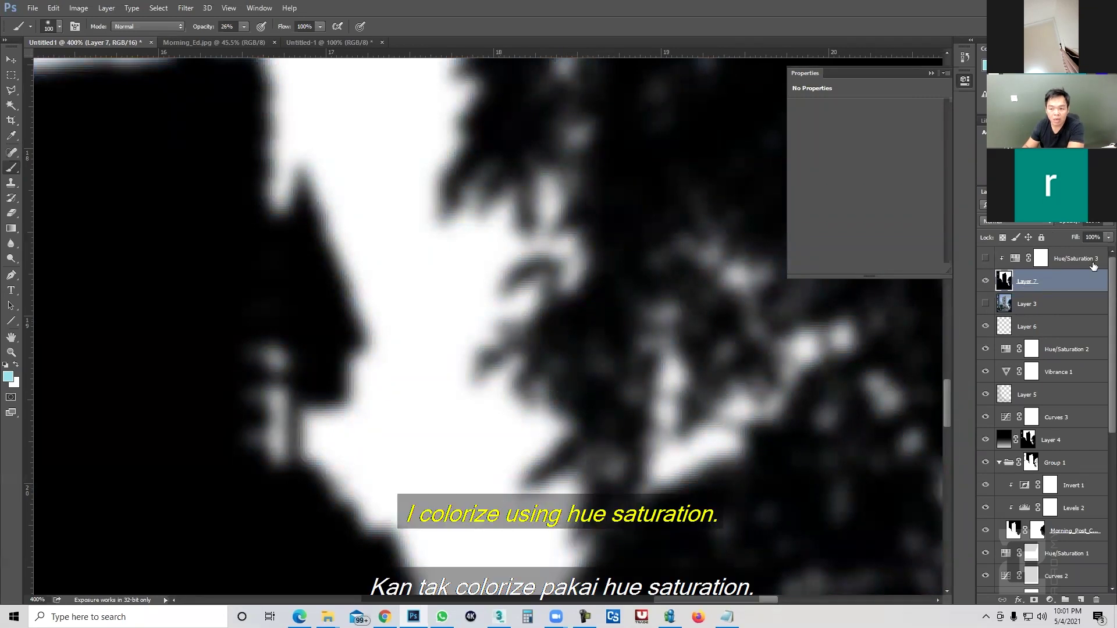
{"action": "left_click", "coordinate": [1015, 260]}
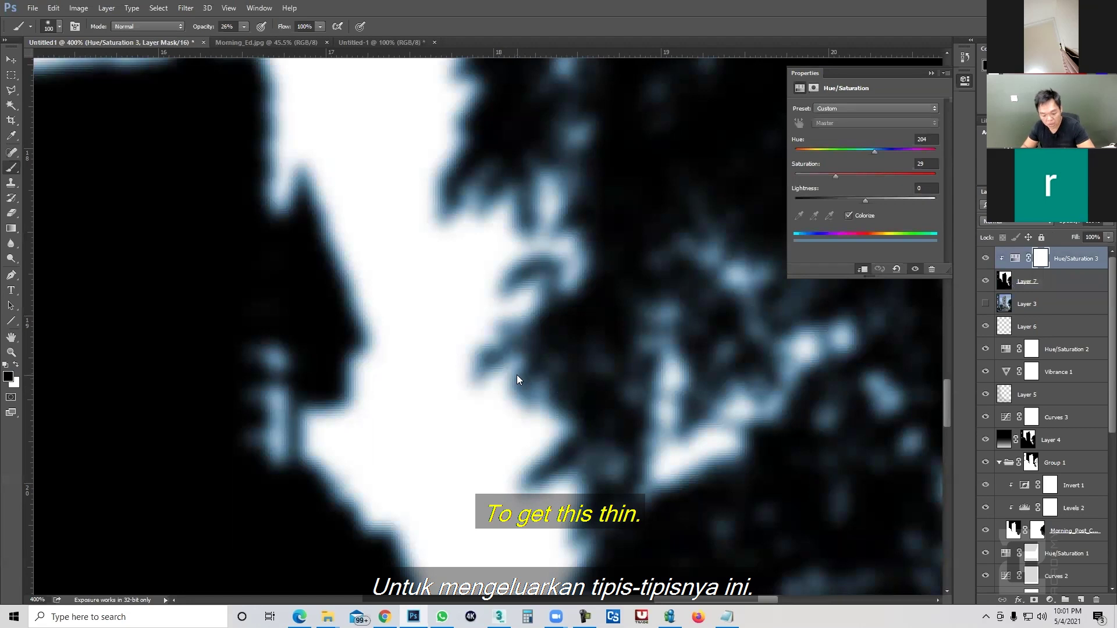
{"action": "key", "text": "v"}
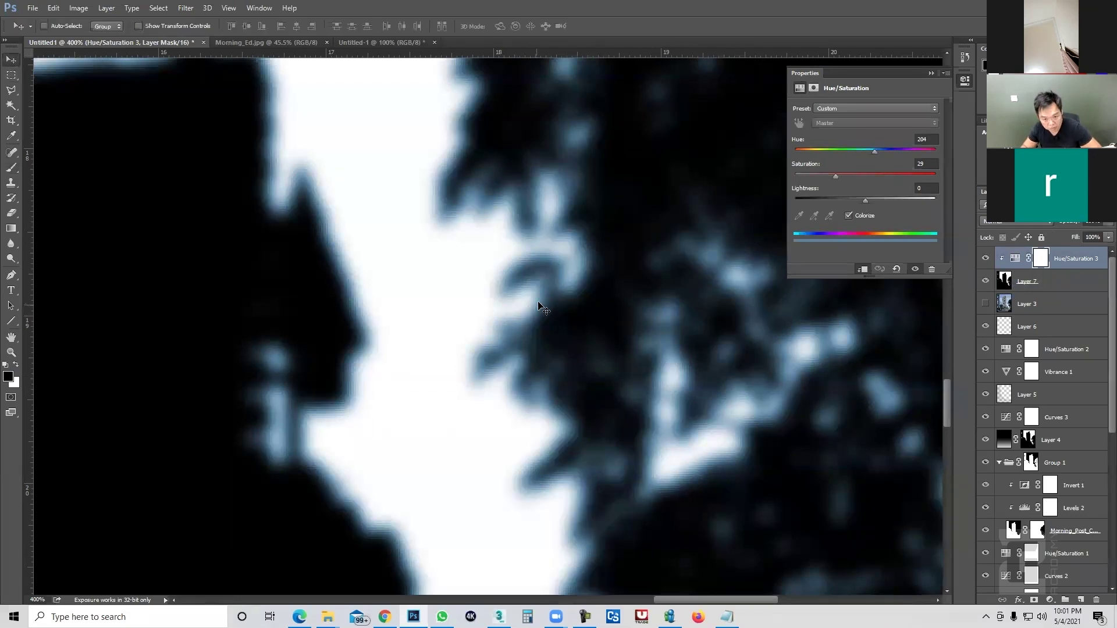
{"action": "left_click", "coordinate": [1010, 279]}
{"action": "left_click", "coordinate": [1018, 221]}
{"action": "left_click", "coordinate": [814, 315]}
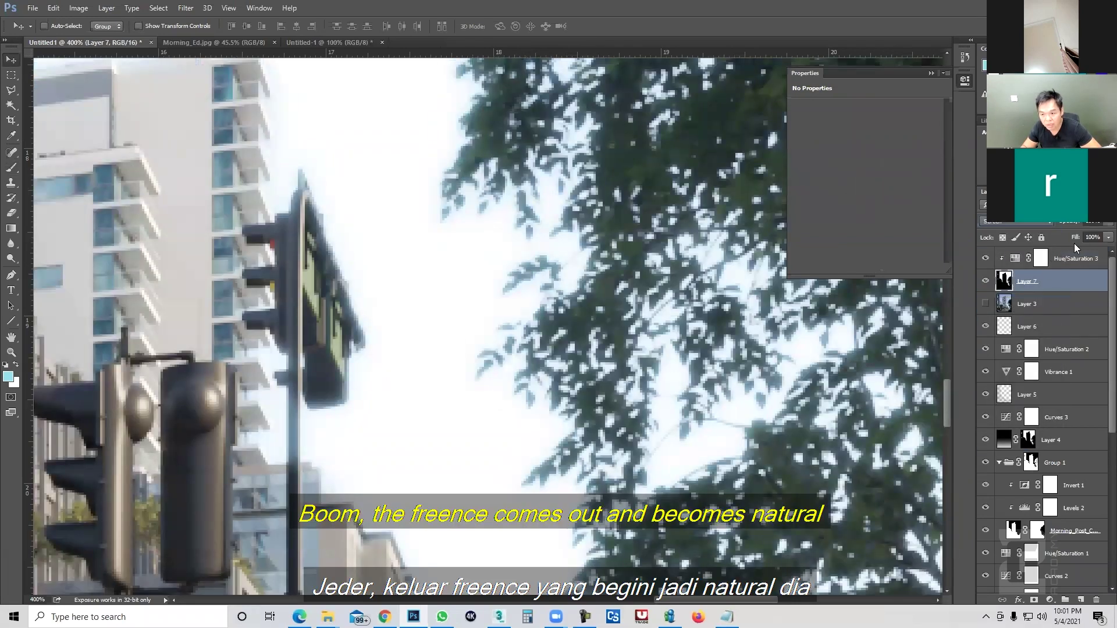
{"action": "left_click", "coordinate": [511, 391], "text": "ctrl+alt"}
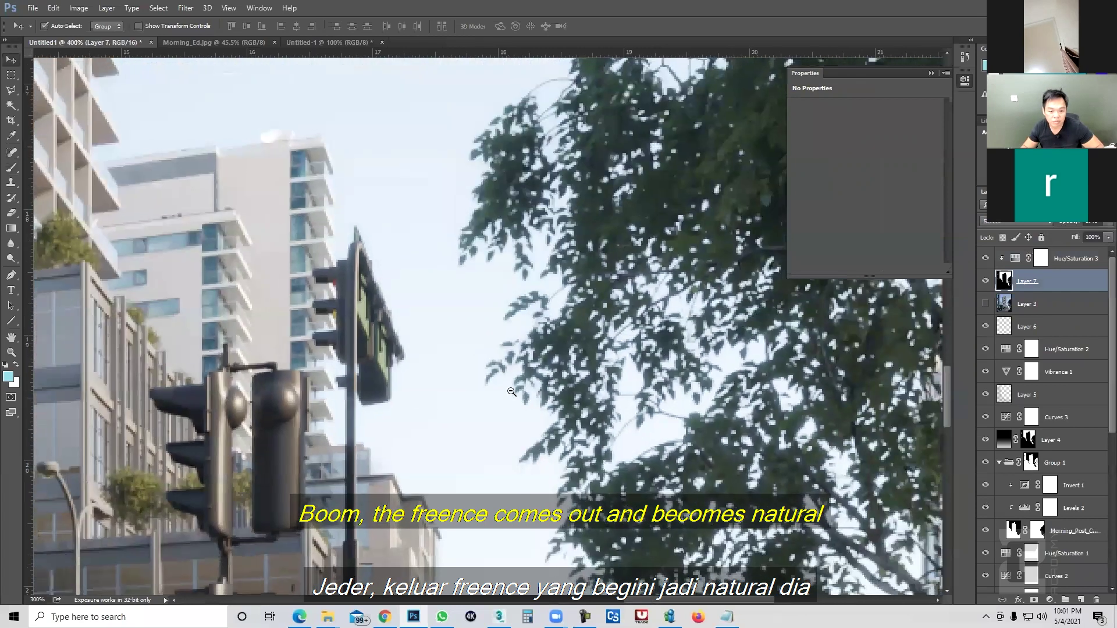
{"action": "left_click", "coordinate": [510, 366], "text": "ctrl+alt"}
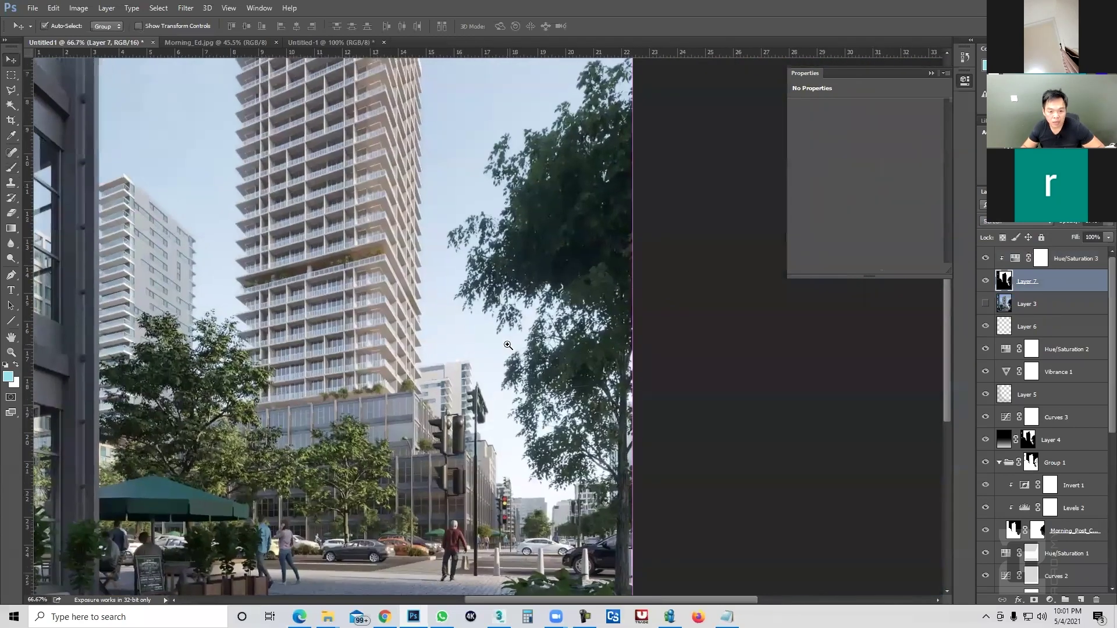
{"action": "left_click", "coordinate": [508, 345], "text": "ctrl"}
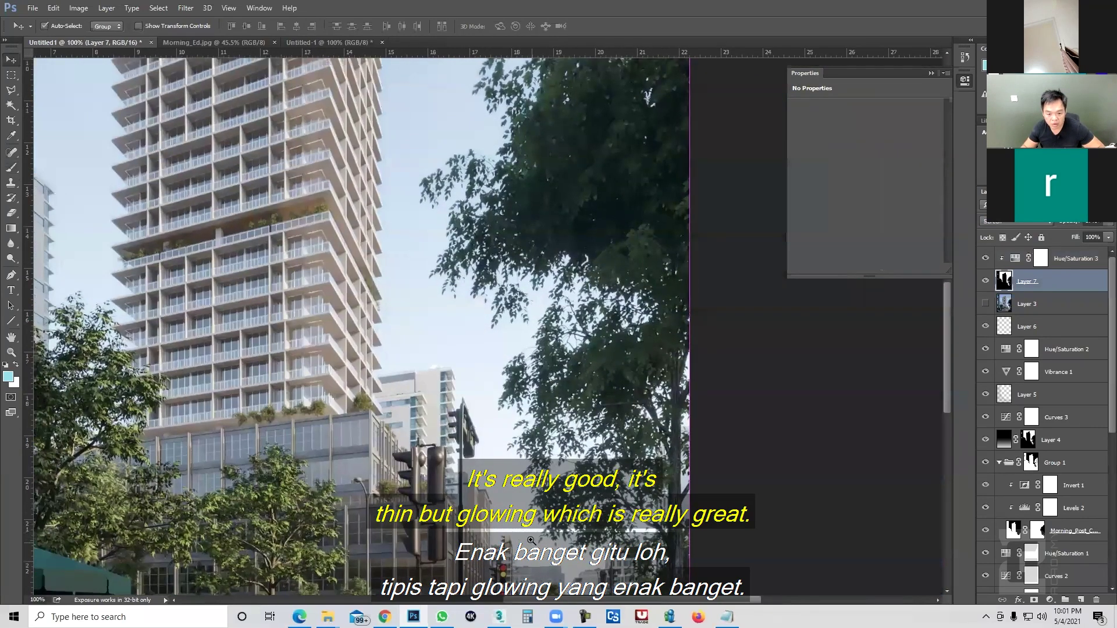
{"action": "left_click", "coordinate": [531, 541], "text": "ctrl"}
{"action": "left_click", "coordinate": [527, 497], "text": "ctrl"}
{"action": "scroll", "coordinate": [532, 415], "scroll_direction": "down", "scroll_amount": 5}
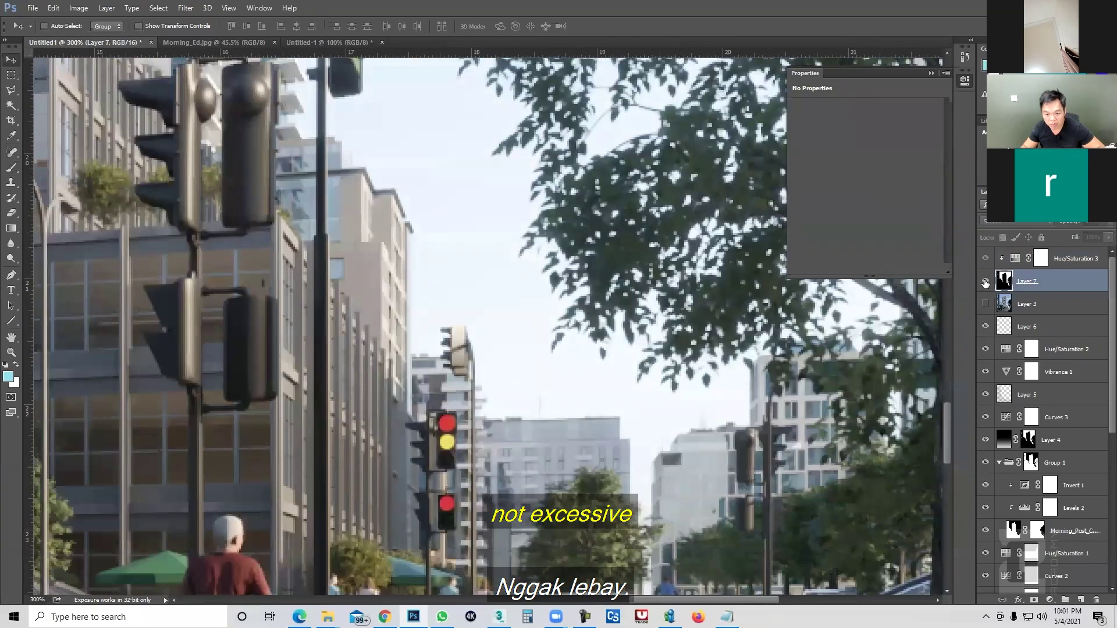
{"action": "left_click", "coordinate": [985, 281]}
{"action": "left_click", "coordinate": [985, 281]}
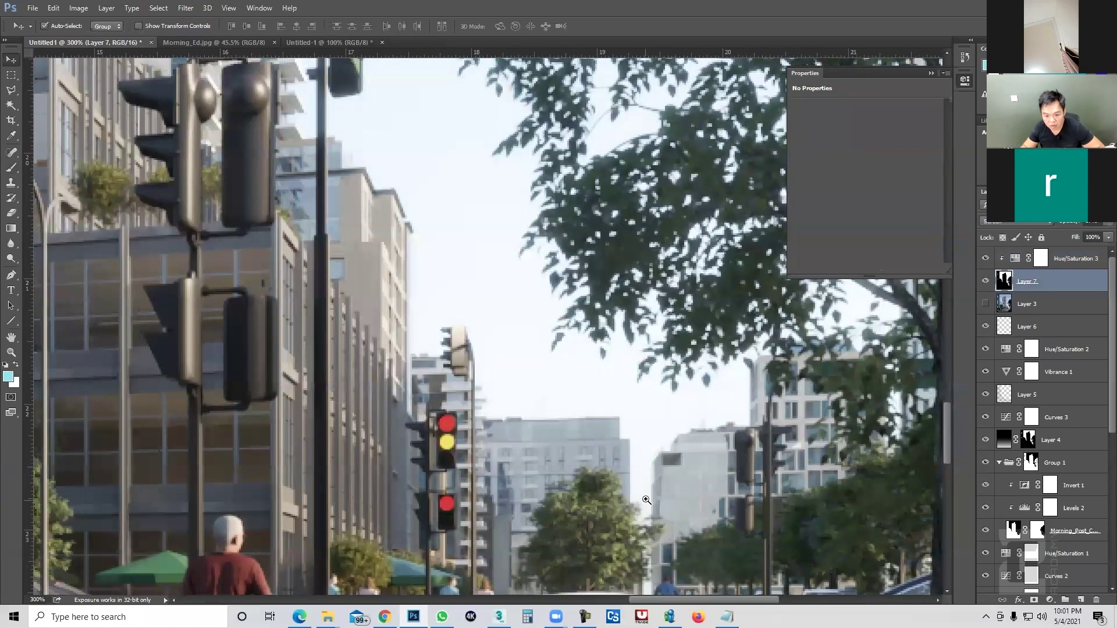
{"action": "left_click", "coordinate": [646, 499], "text": "ctrl"}
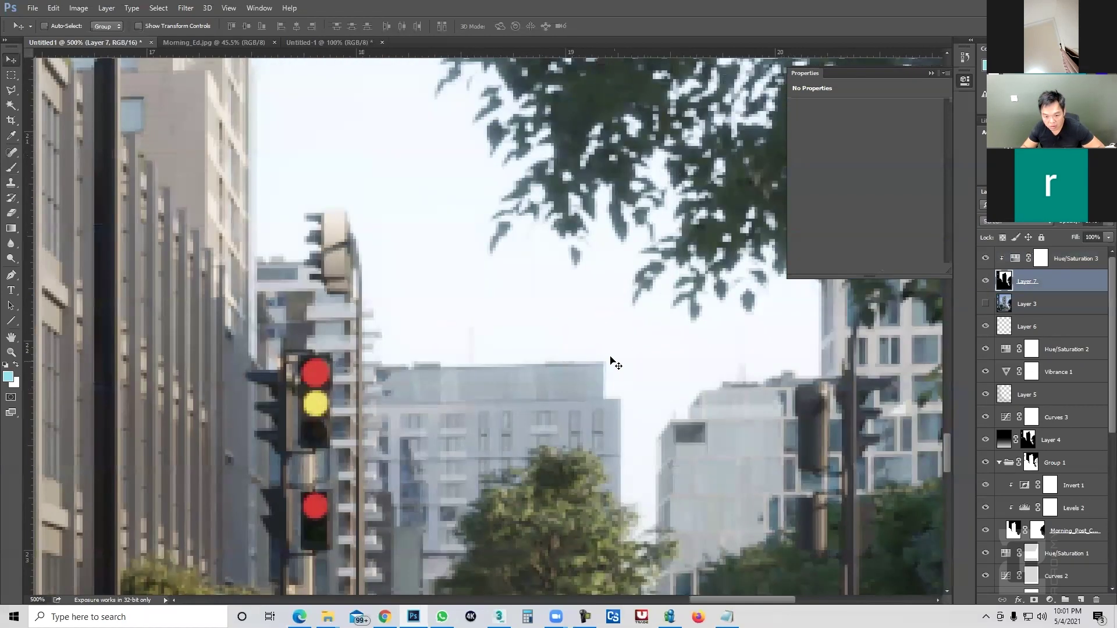
{"action": "left_click", "coordinate": [985, 282]}
{"action": "left_click", "coordinate": [986, 282]}
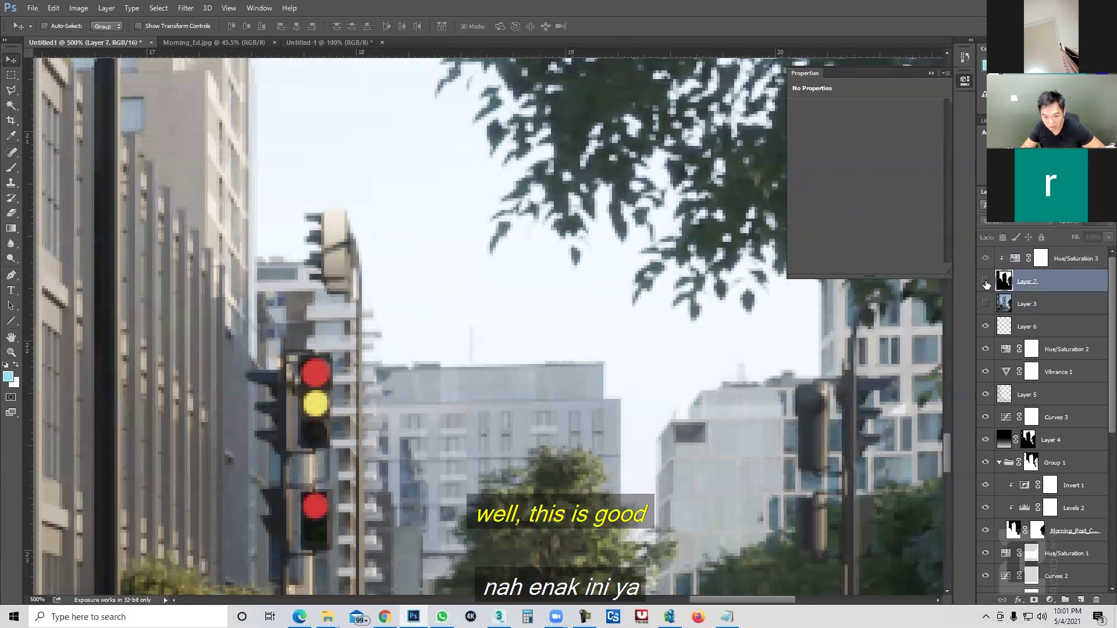
{"action": "left_click", "coordinate": [525, 356], "text": "alt"}
{"action": "left_click", "coordinate": [525, 355], "text": "alt"}
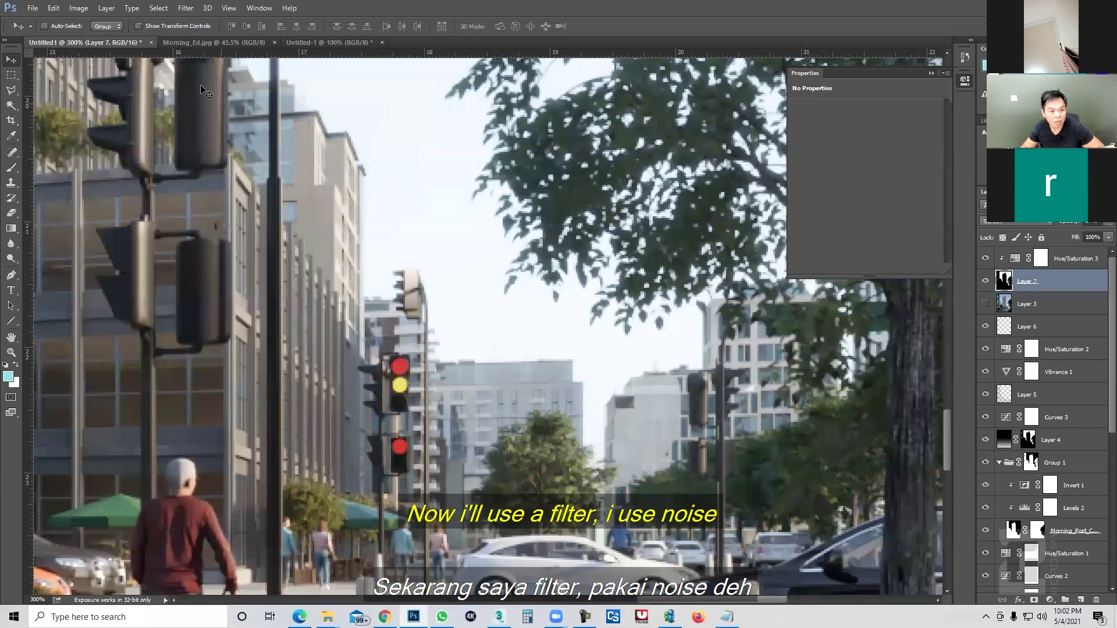
Step: Add 12.5% Uniform noise to Layer 7 and zoom in to inspect it
{"action": "left_click", "coordinate": [187, 9]}
{"action": "mouse_move", "coordinate": [195, 170]}
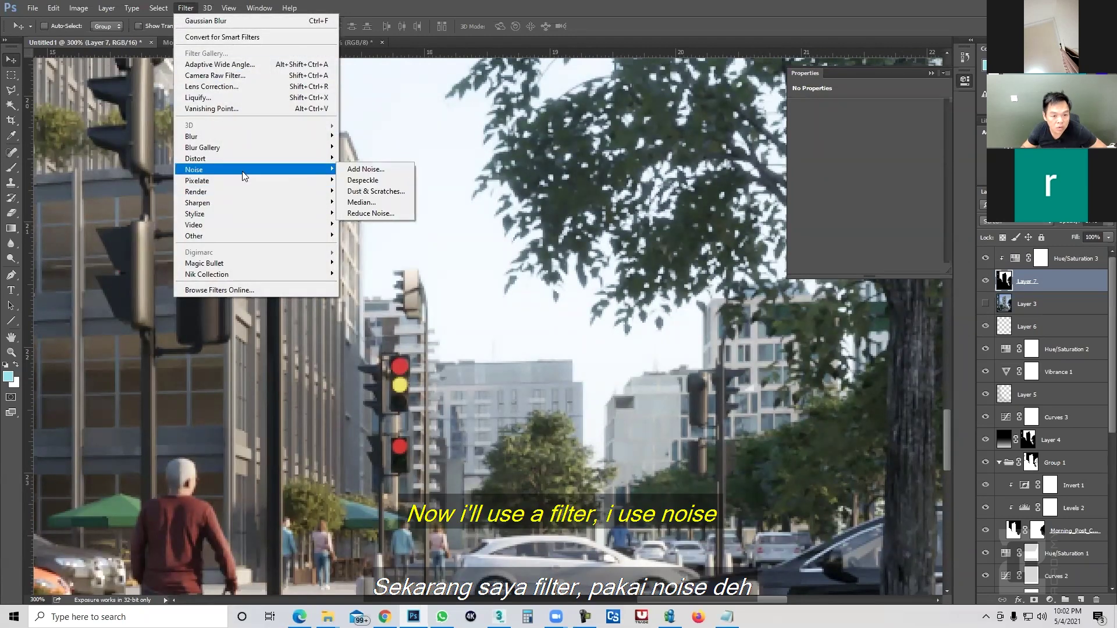
{"action": "left_click", "coordinate": [371, 170]}
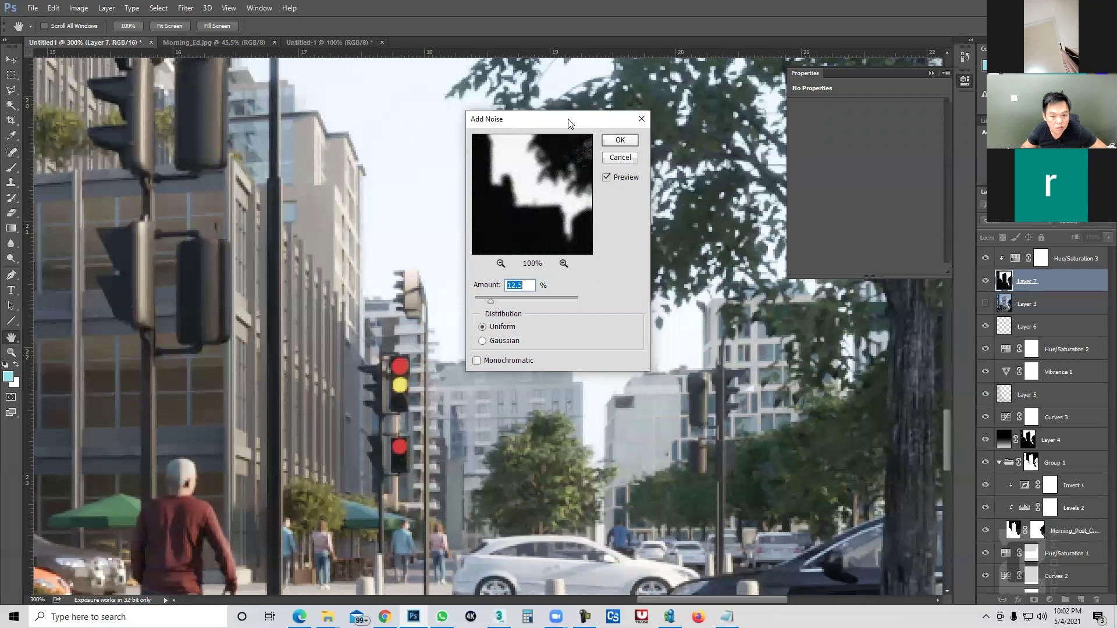
{"action": "left_click_drag", "start_coordinate": [569, 122], "coordinate": [304, 115]}
{"action": "left_click", "coordinate": [355, 133]}
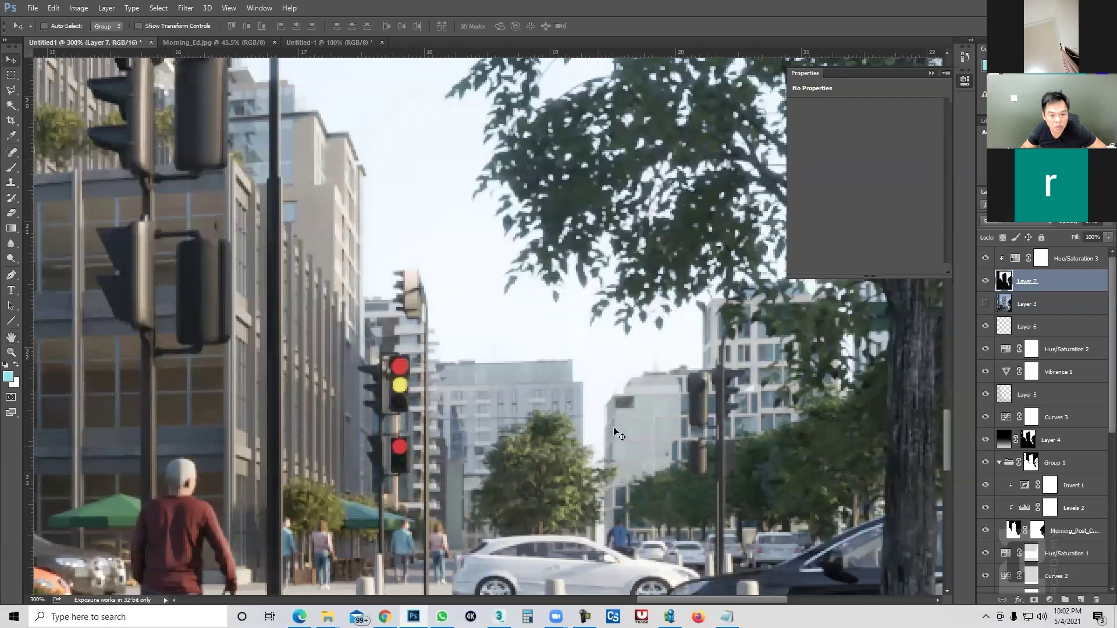
{"action": "key", "text": "v"}
{"action": "scroll", "coordinate": [570, 393], "scroll_direction": "up", "scroll_amount": 2}
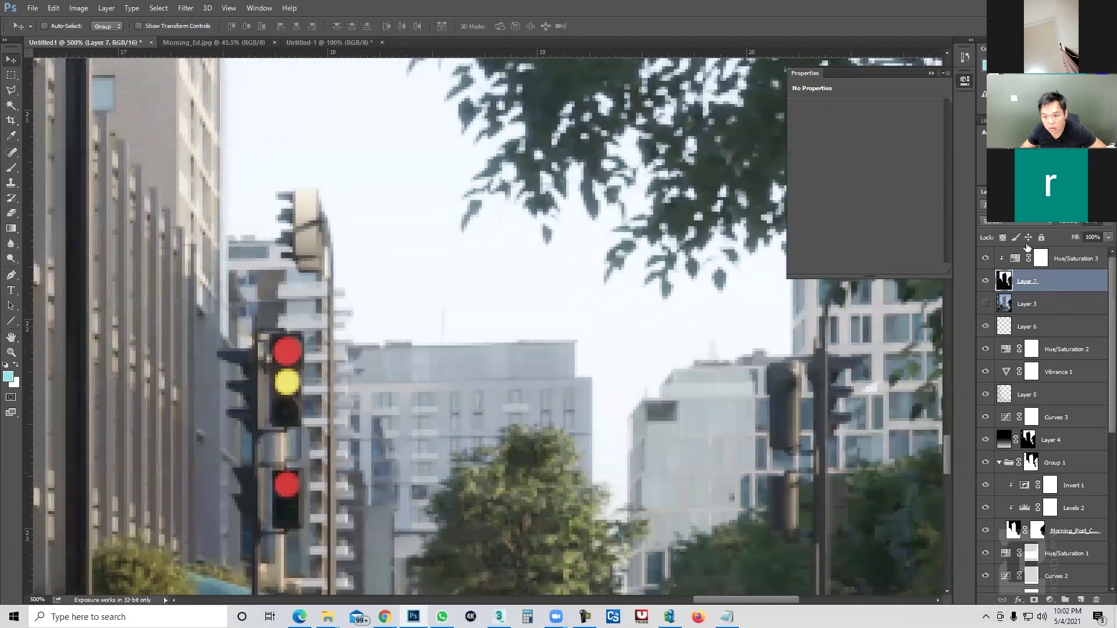
Step: Show the History panel, then duplicate Layer 4 and move the copy to the top of the stack
{"action": "left_click", "coordinate": [965, 57]}
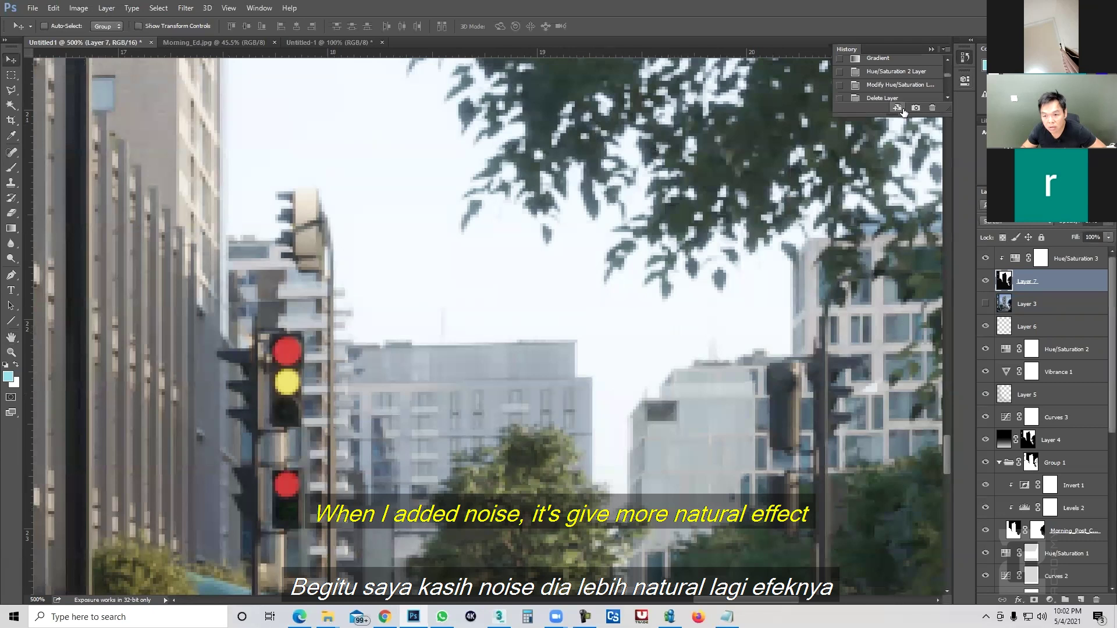
{"action": "left_click_drag", "start_coordinate": [895, 112], "coordinate": [886, 403]}
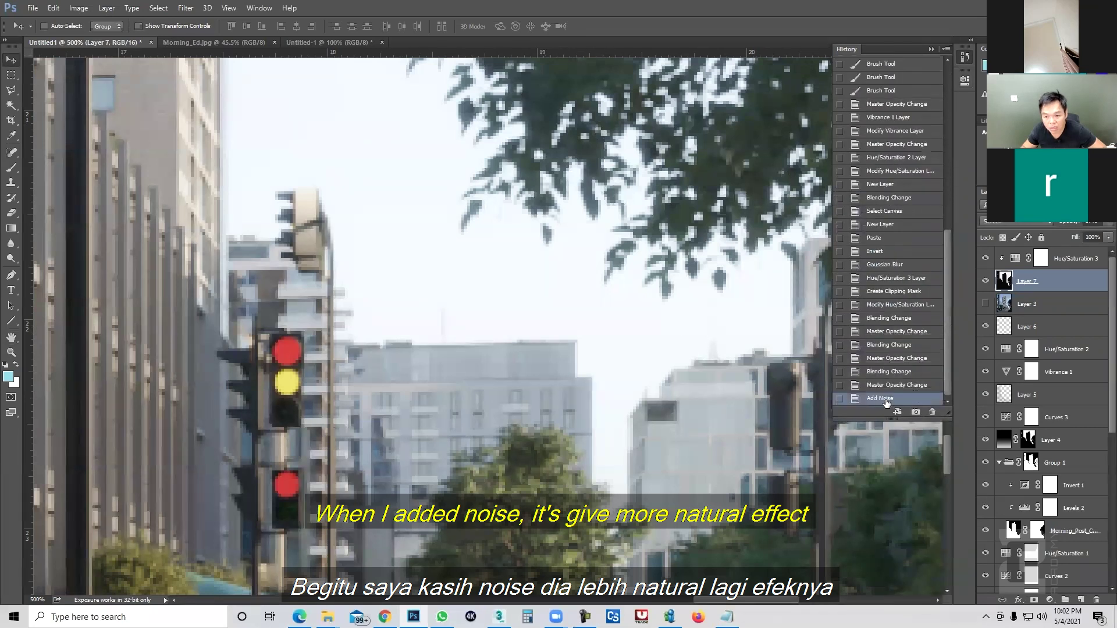
{"action": "scroll", "coordinate": [84, 360], "scroll_direction": "right", "scroll_amount": 1}
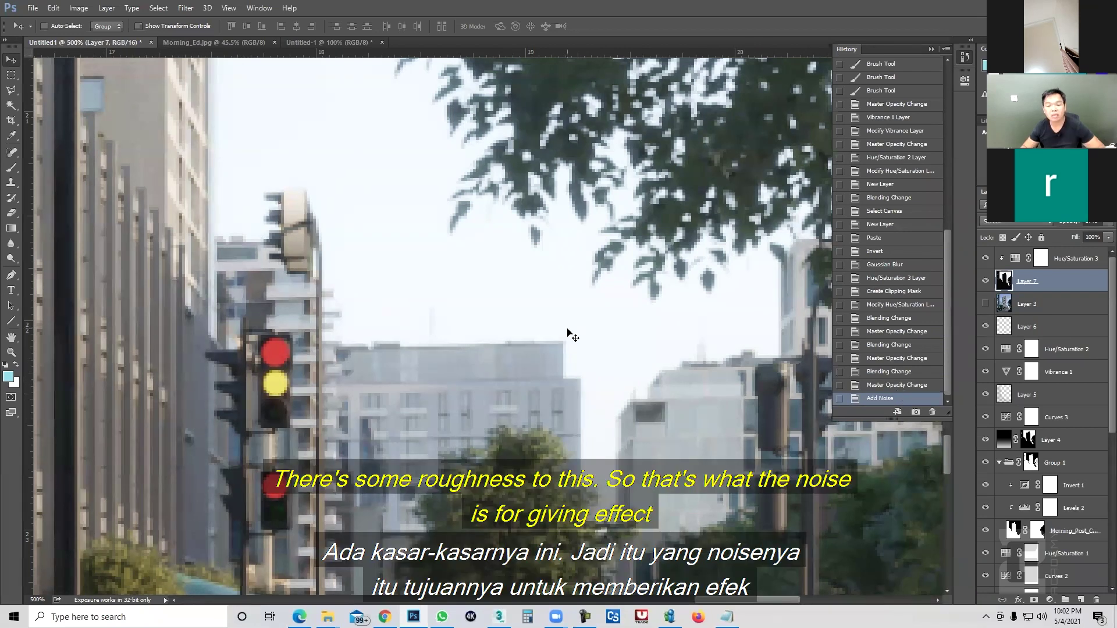
{"action": "left_click", "coordinate": [445, 381], "text": "ctrl+alt"}
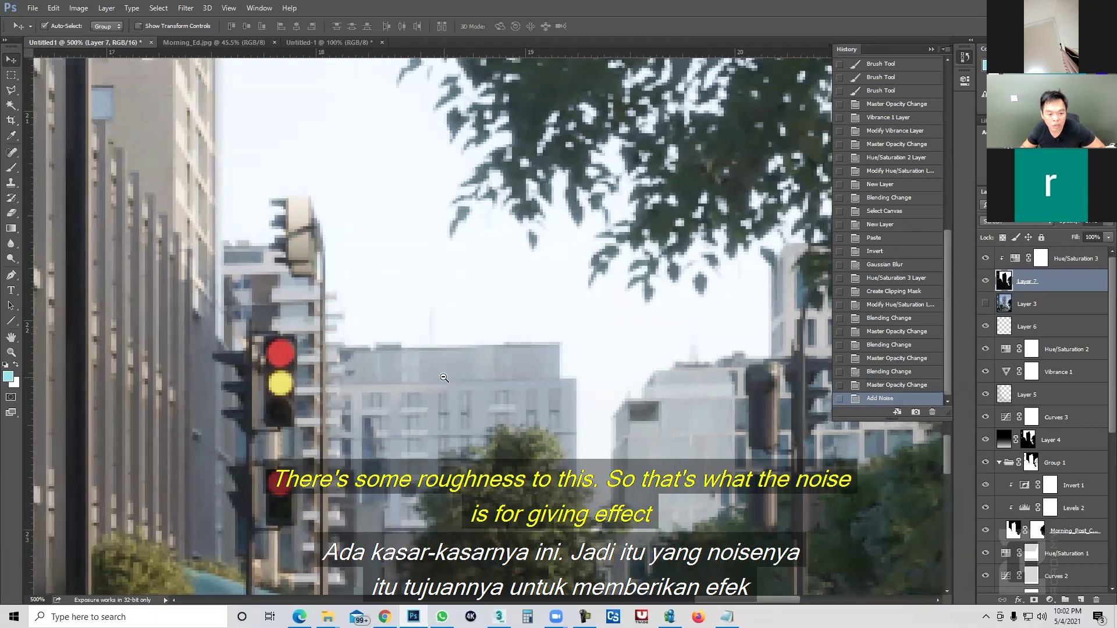
{"action": "left_click", "coordinate": [442, 381], "text": "ctrl+alt"}
{"action": "left_click", "coordinate": [436, 382], "text": "alt"}
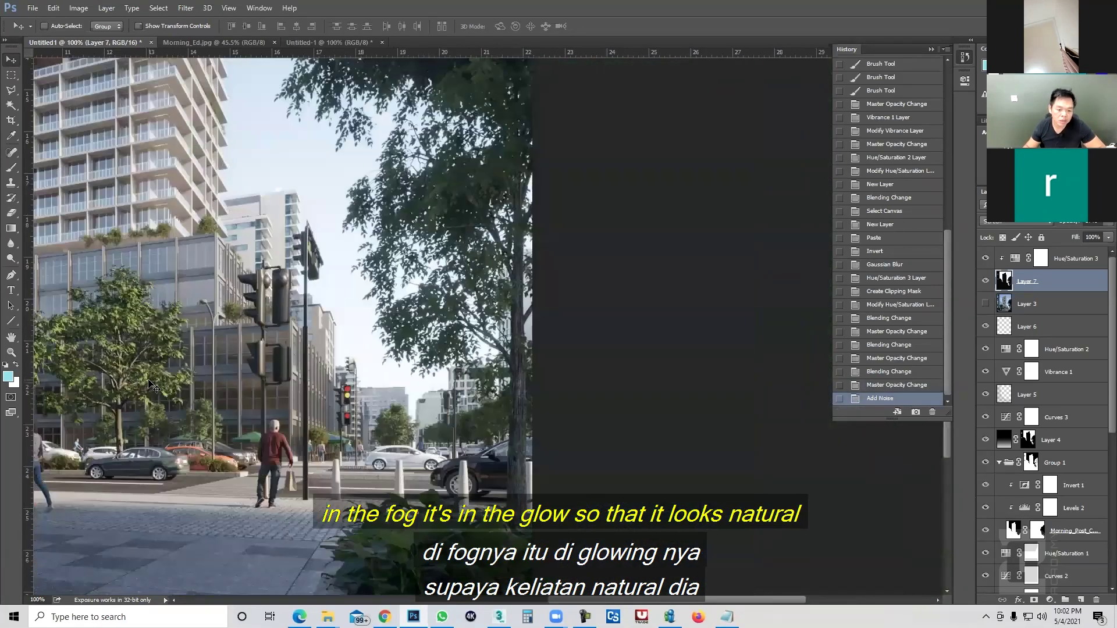
{"action": "scroll", "coordinate": [218, 324], "scroll_direction": "up", "scroll_amount": 1}
{"action": "scroll", "coordinate": [218, 324], "scroll_direction": "down", "scroll_amount": 2}
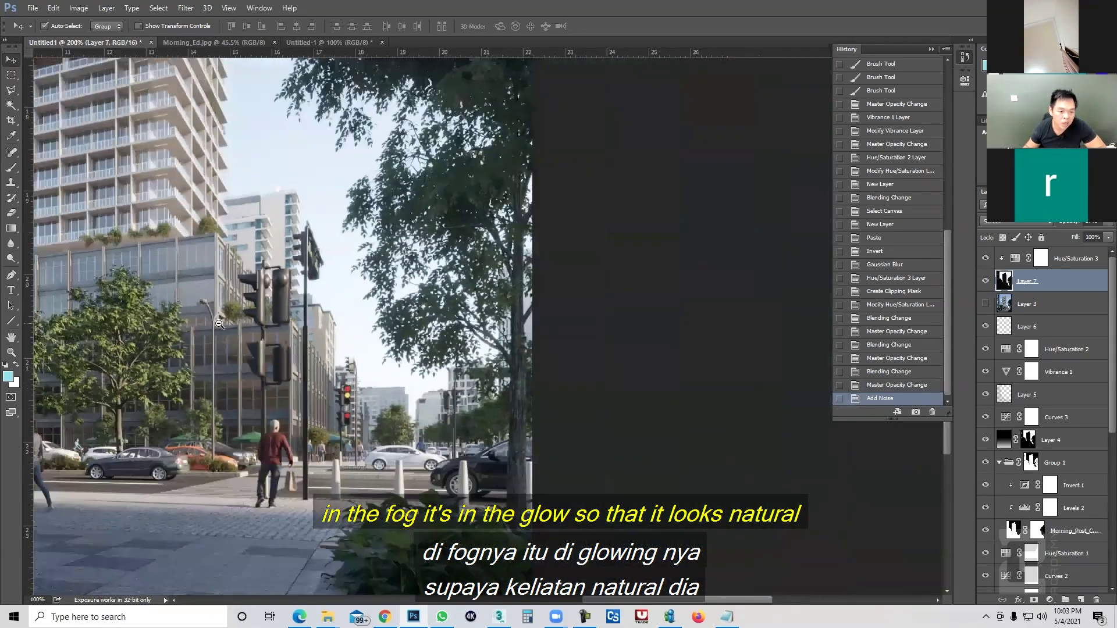
{"action": "scroll", "coordinate": [219, 324], "scroll_direction": "down", "scroll_amount": 1}
{"action": "scroll", "coordinate": [219, 324], "scroll_direction": "down", "scroll_amount": 1}
{"action": "scroll", "coordinate": [220, 319], "scroll_direction": "up", "scroll_amount": 1}
{"action": "key", "text": "ctrl+j"}
{"action": "key", "text": "ctrl+shift+bracketright"}
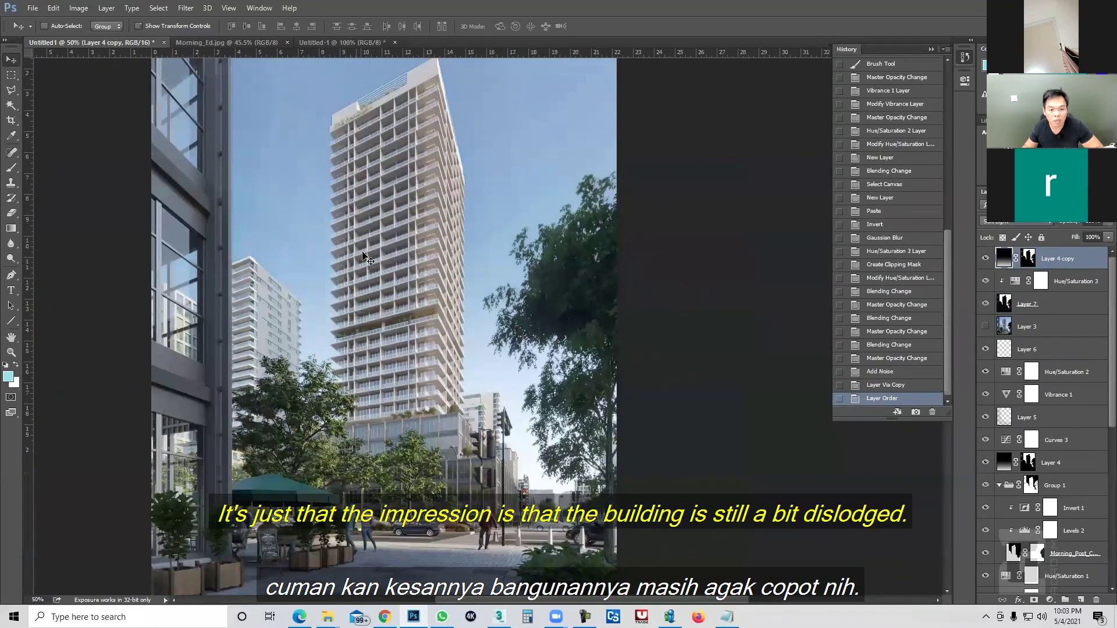
Step: Lower Layer 4 copy's opacity slightly, then call up Convert to Smart Object for the selected grading layers
{"action": "scroll", "coordinate": [410, 157], "scroll_direction": "up", "scroll_amount": 2}
{"action": "left_click", "coordinate": [1100, 224]}
{"action": "left_click_drag", "start_coordinate": [1096, 234], "coordinate": [1090, 236]}
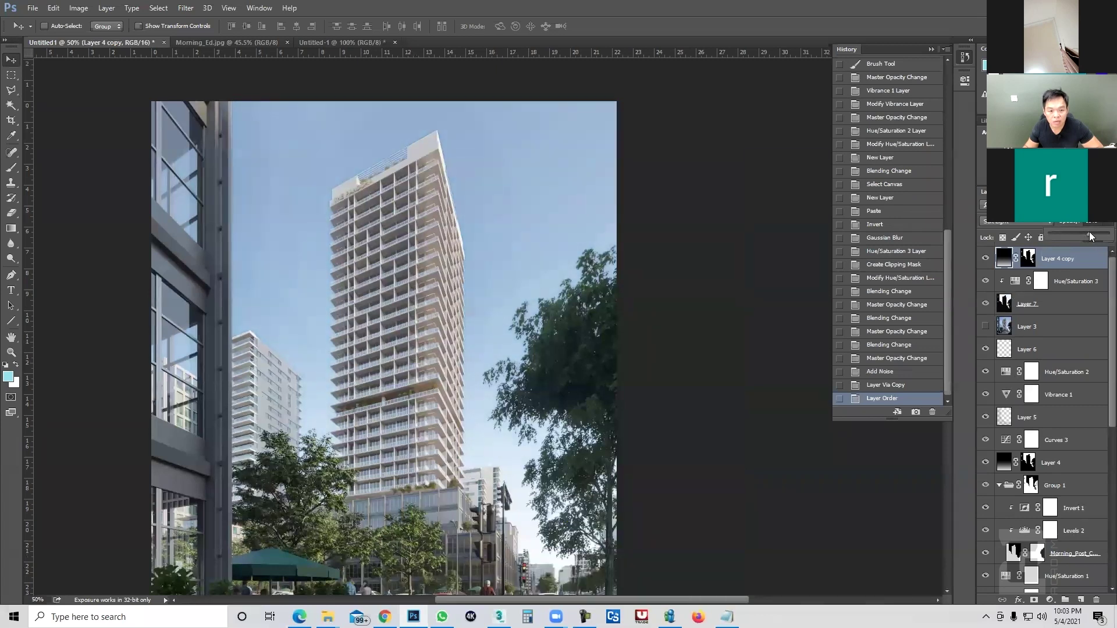
{"action": "left_click_drag", "start_coordinate": [1090, 235], "coordinate": [1092, 236]}
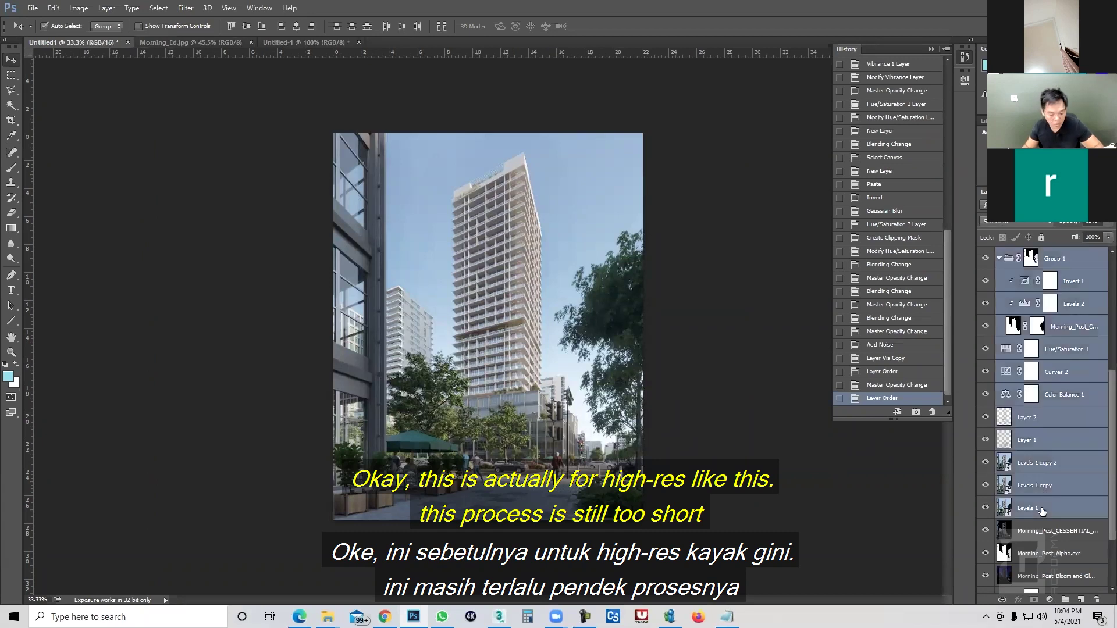
{"action": "right_click", "coordinate": [1042, 509]}
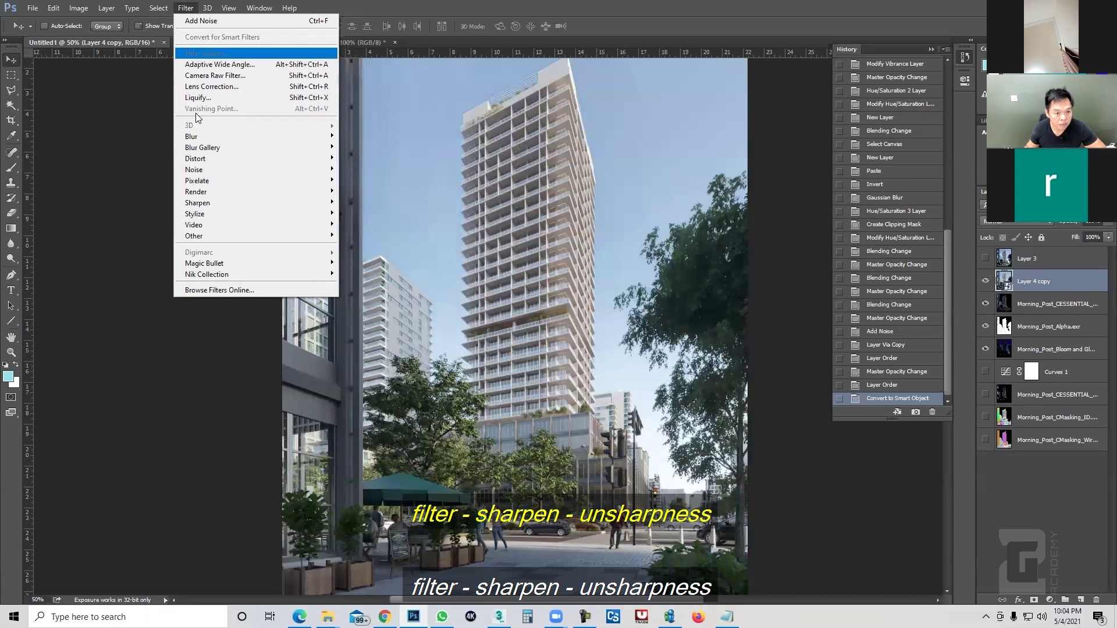
{"action": "mouse_move", "coordinate": [197, 202]}
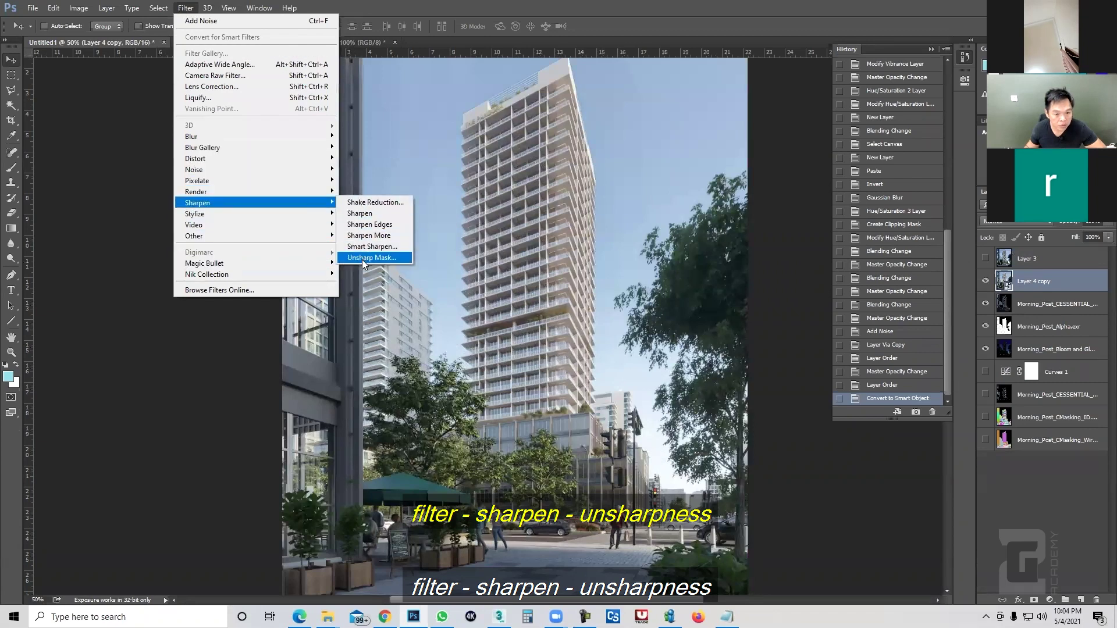
Step: Apply an Unsharp Mask smart filter with 280.1-pixel radius and a very low amount
{"action": "left_click", "coordinate": [366, 259]}
{"action": "double_click", "coordinate": [1013, 333]}
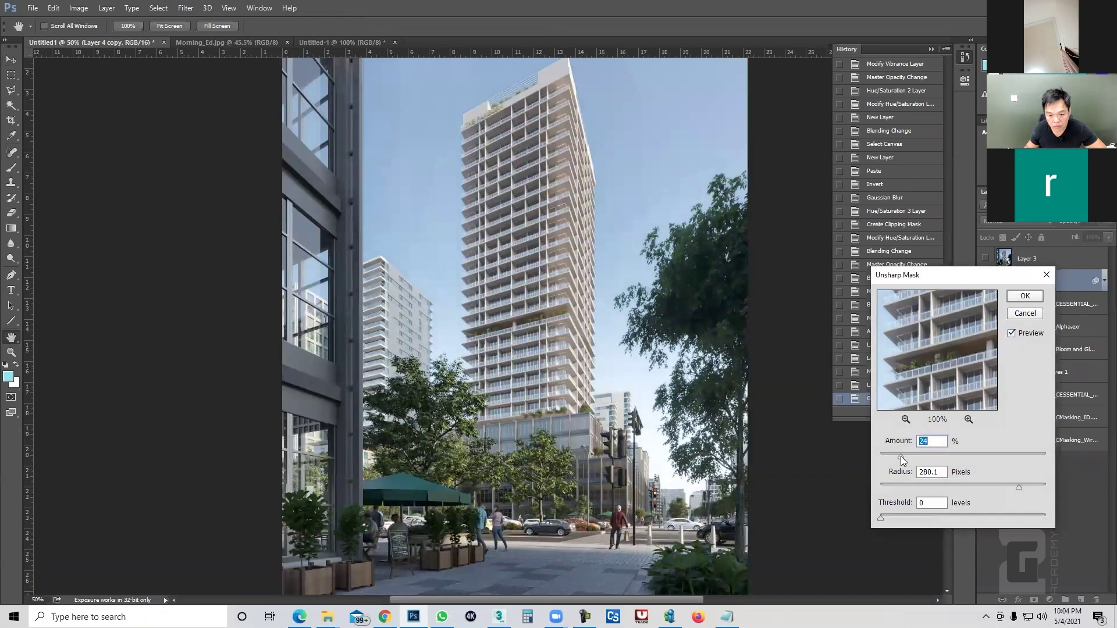
{"action": "left_click_drag", "start_coordinate": [901, 456], "coordinate": [893, 456]}
{"action": "left_click", "coordinate": [1011, 333]}
{"action": "left_click", "coordinate": [1011, 334]}
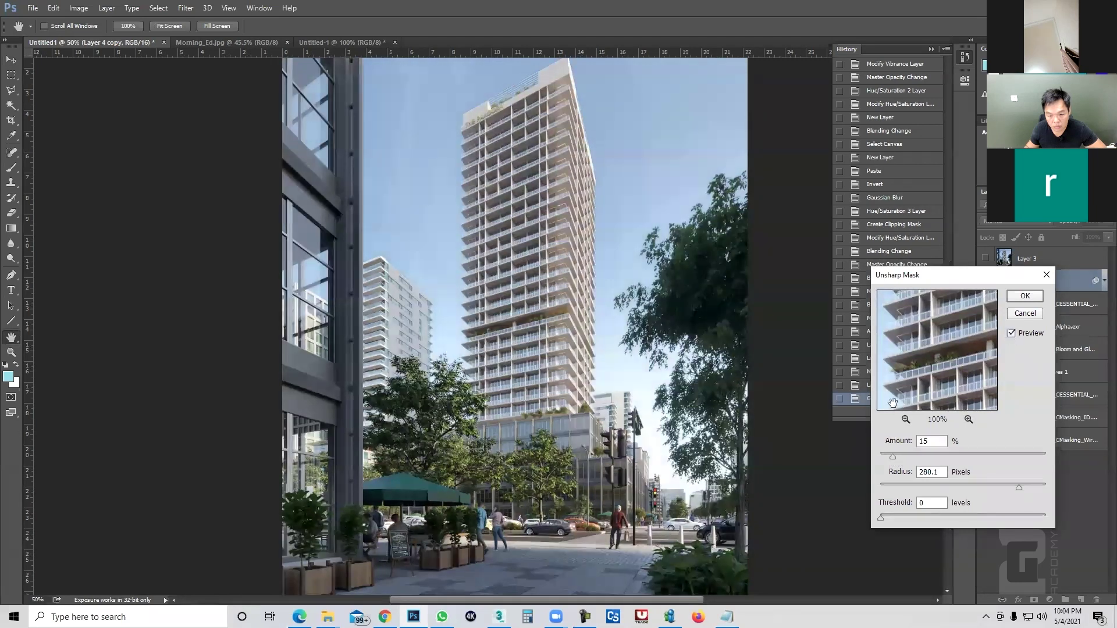
{"action": "double_click", "coordinate": [1012, 334]}
{"action": "left_click_drag", "start_coordinate": [879, 458], "coordinate": [883, 456]}
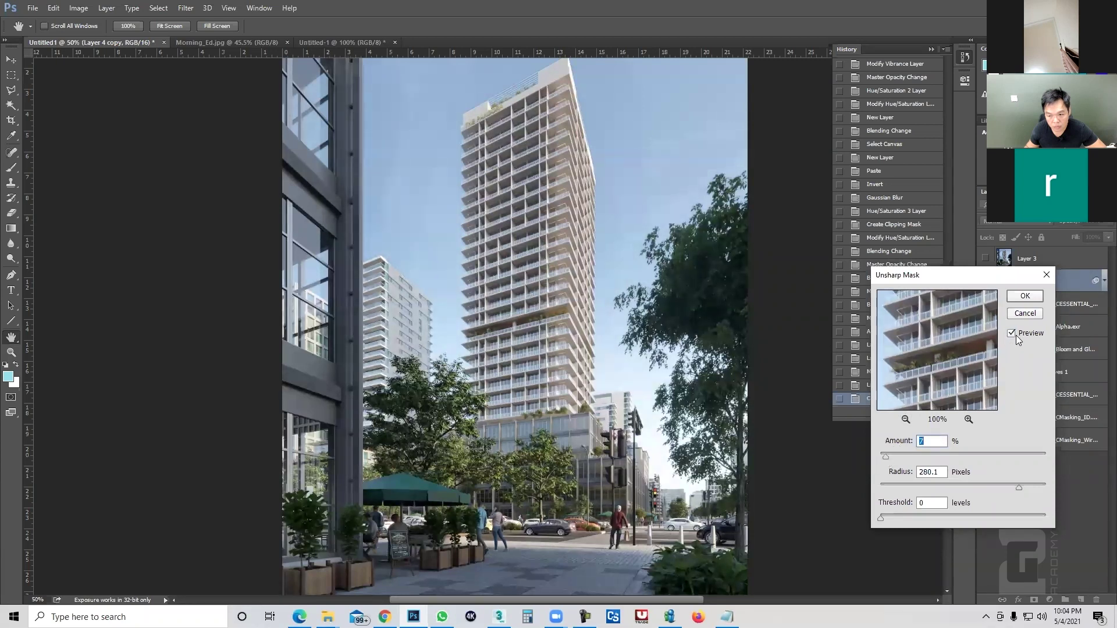
{"action": "left_click", "coordinate": [1024, 295]}
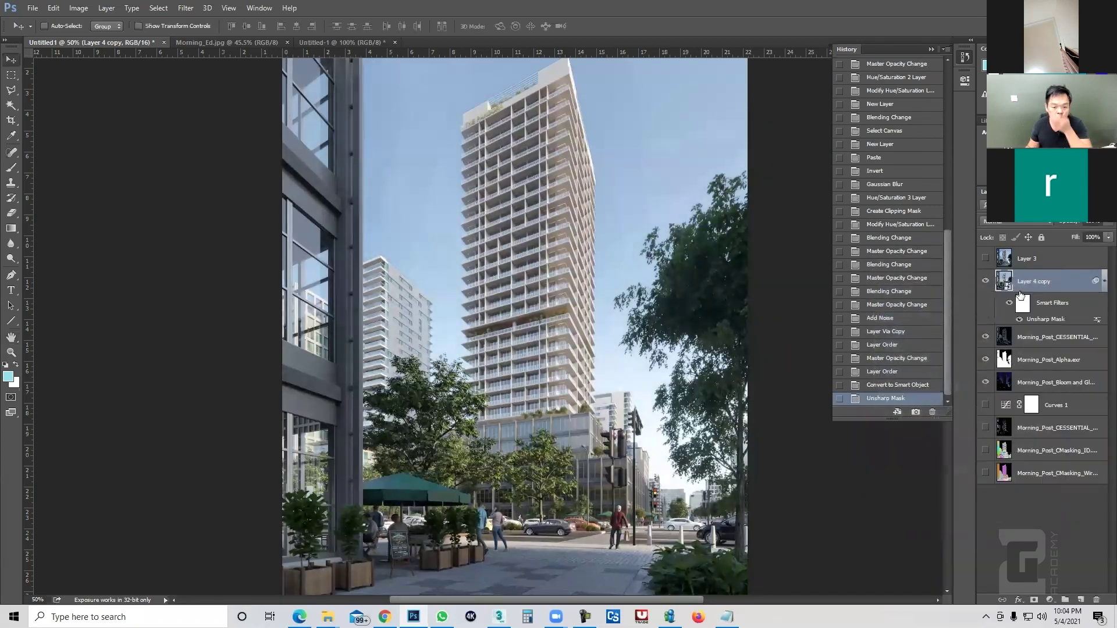
Step: Add Color Balance 1 with highlights at red +3 and yellow -6, then hide it
{"action": "left_click", "coordinate": [998, 471]}
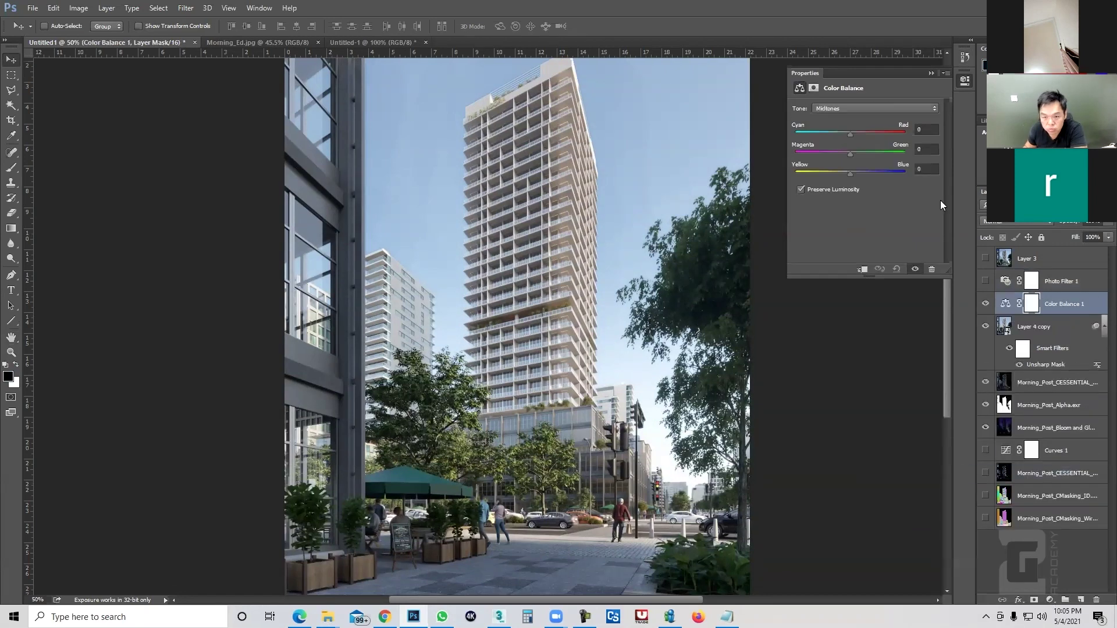
{"action": "left_click", "coordinate": [850, 108]}
{"action": "left_click", "coordinate": [850, 131]}
{"action": "left_click_drag", "start_coordinate": [850, 135], "coordinate": [852, 134]}
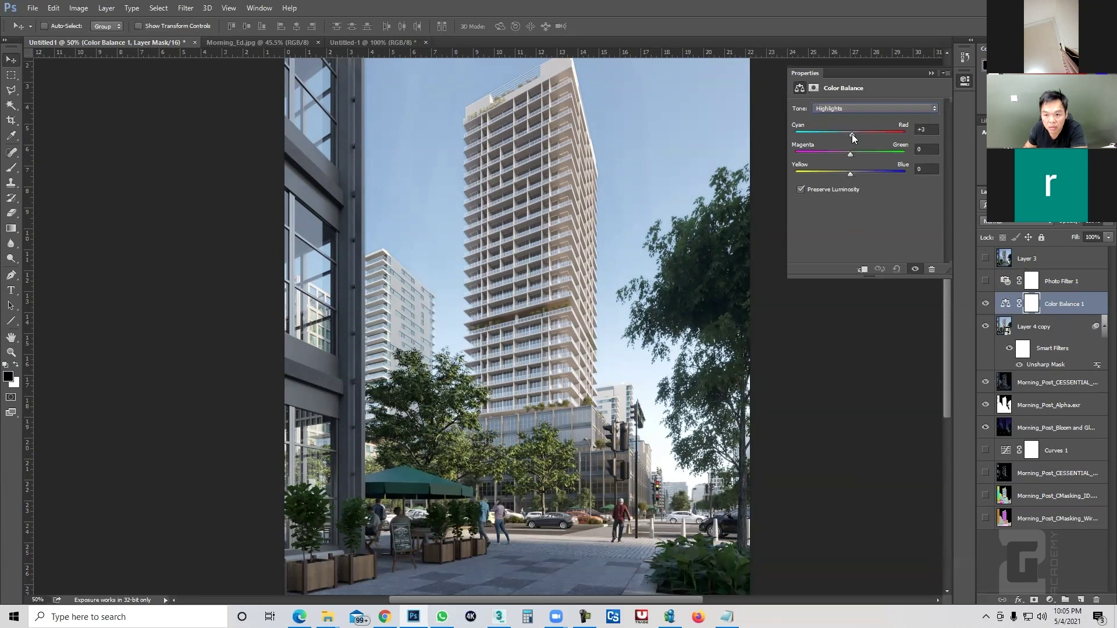
{"action": "left_click_drag", "start_coordinate": [851, 174], "coordinate": [842, 174]}
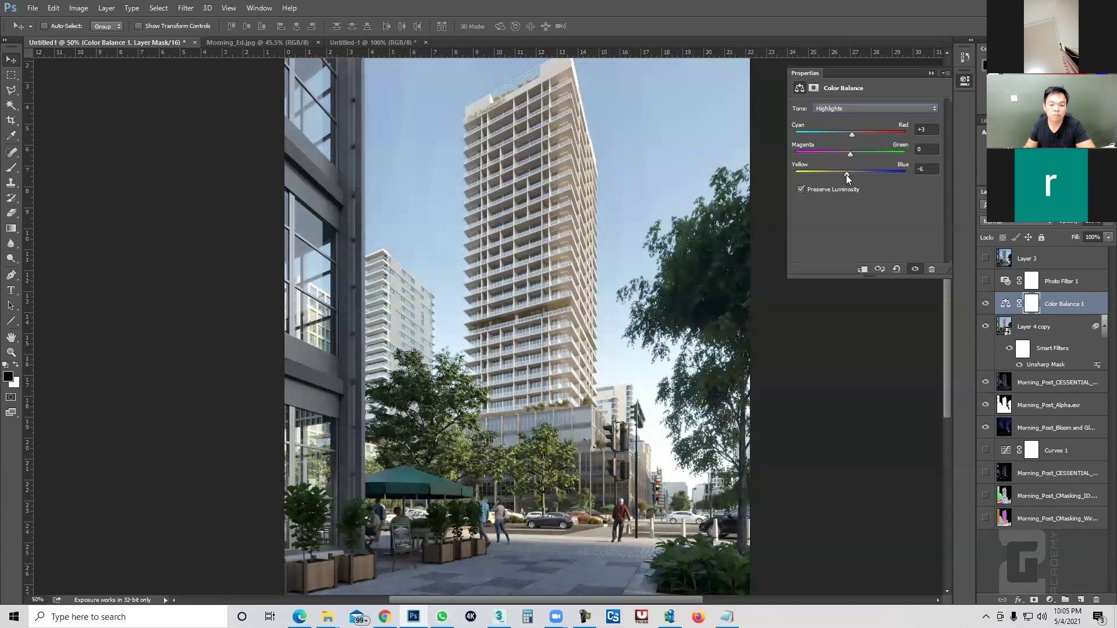
{"action": "left_click", "coordinate": [476, 358], "text": "ctrl+alt"}
{"action": "left_click", "coordinate": [986, 303]}
{"action": "left_click", "coordinate": [1058, 333]}
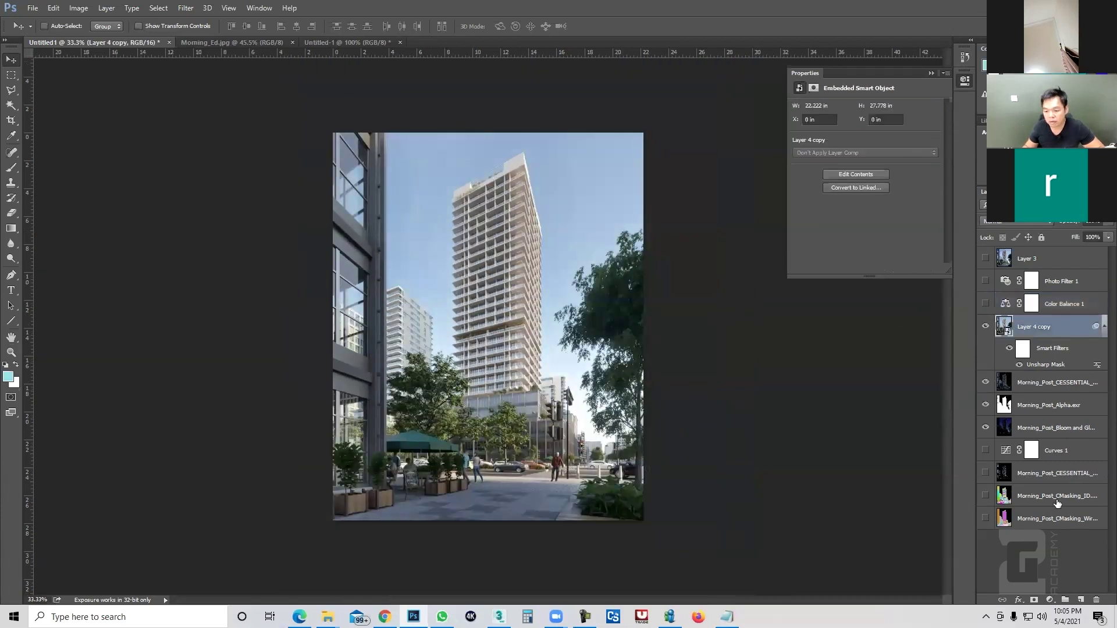
Step: Add an Exposure adjustment layer with gamma correction raised to 1.16
{"action": "left_click", "coordinate": [1051, 600]}
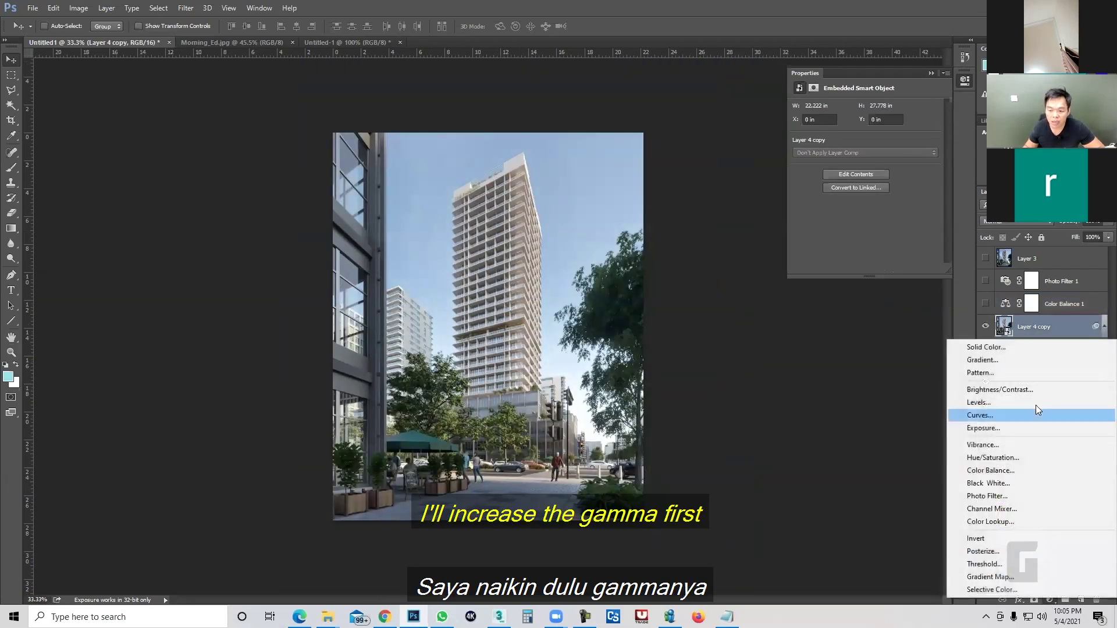
{"action": "left_click", "coordinate": [1013, 428]}
{"action": "left_click_drag", "start_coordinate": [865, 188], "coordinate": [858, 188]}
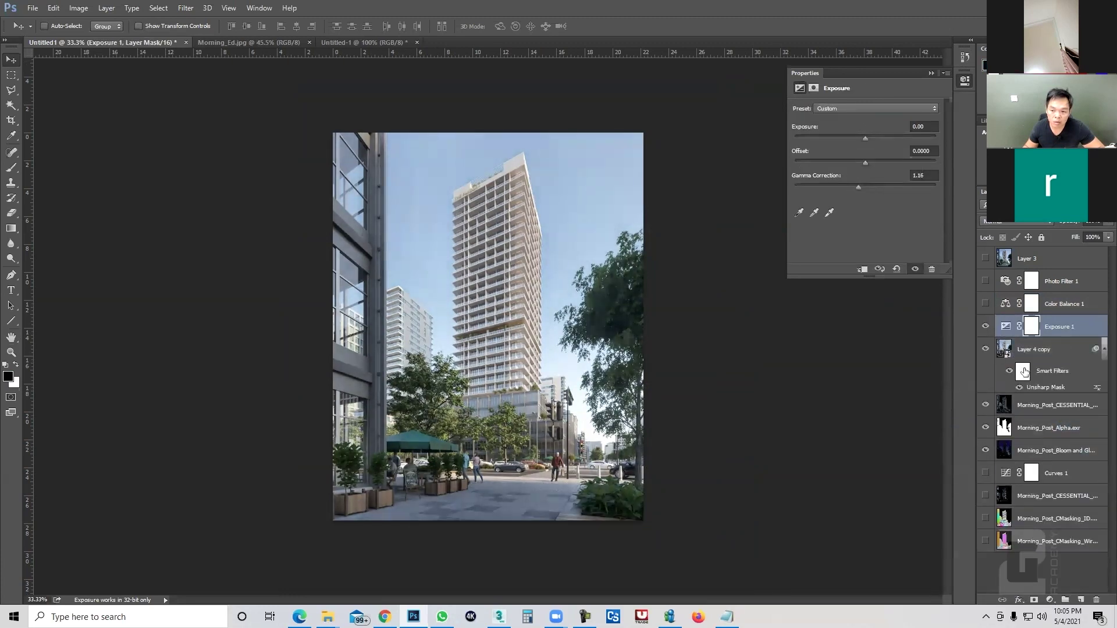
Step: Add Color Balance 2 in Soft Light blending, adjusting its shadows toward blue and cyan
{"action": "left_click", "coordinate": [1052, 601]}
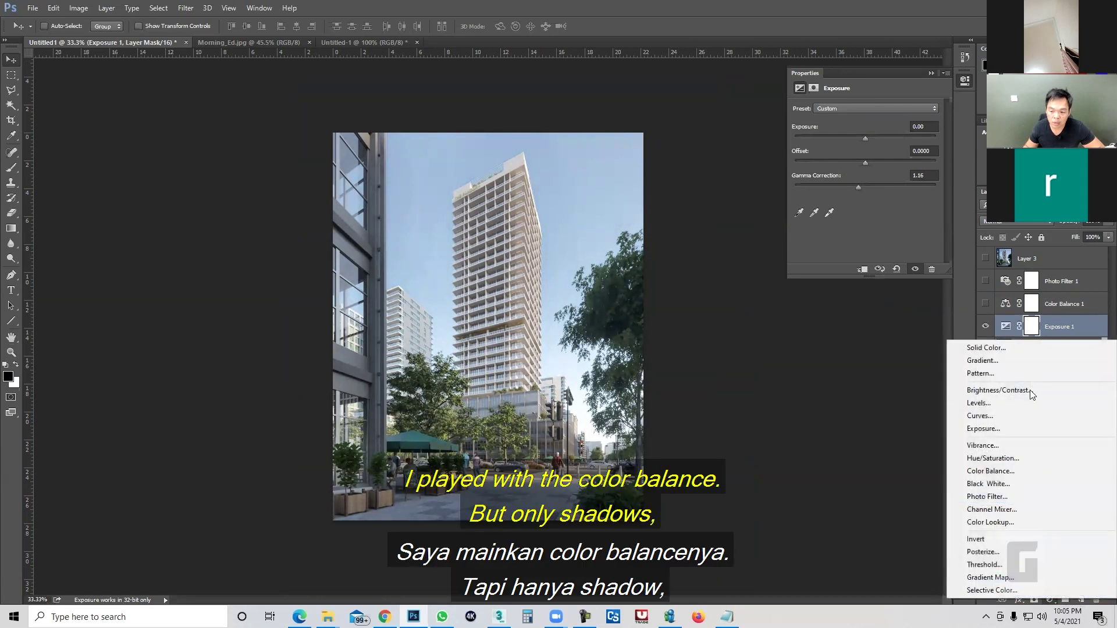
{"action": "left_click", "coordinate": [1018, 471]}
{"action": "left_click", "coordinate": [842, 108]}
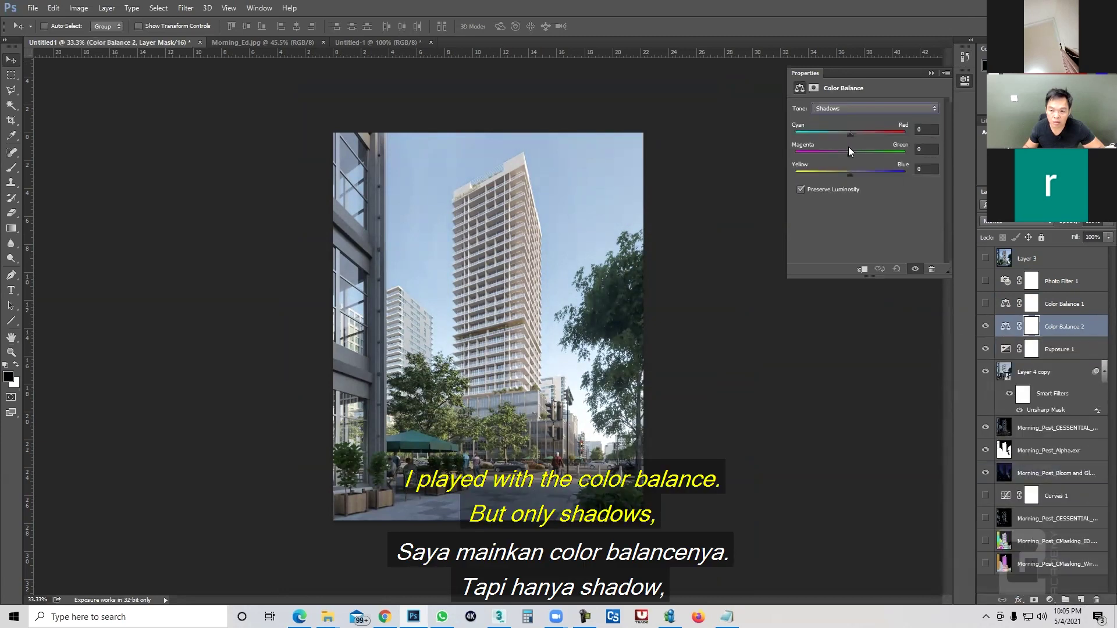
{"action": "left_click_drag", "start_coordinate": [850, 174], "coordinate": [860, 172]}
{"action": "left_click_drag", "start_coordinate": [851, 133], "coordinate": [848, 134]}
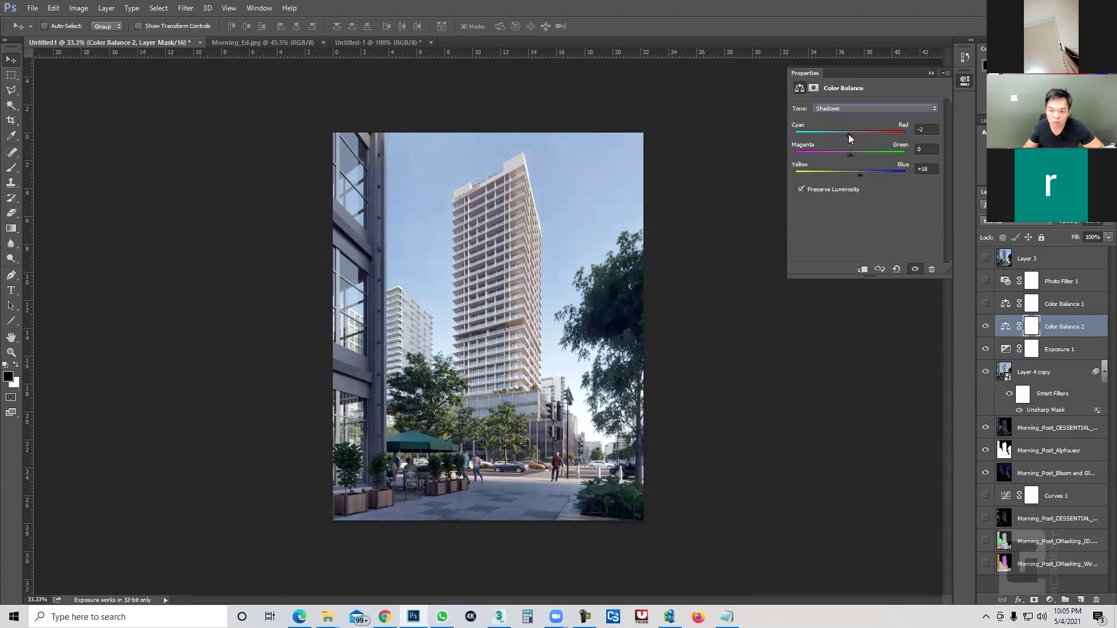
{"action": "left_click", "coordinate": [1000, 221]}
{"action": "left_click", "coordinate": [1001, 349]}
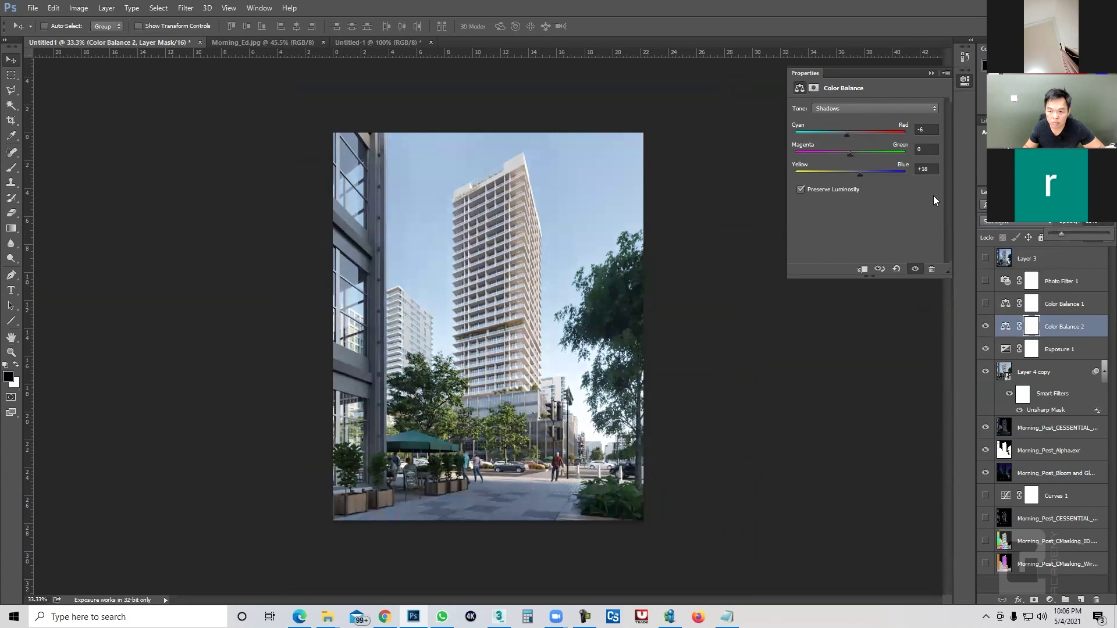
Step: Refine the Color Balance 2 shadows to red +21, green +24, blue +28 and make it visible
{"action": "mouse_move", "coordinate": [860, 173]}
{"action": "left_mouse_down"}
{"action": "mouse_move", "coordinate": [885, 173]}
{"action": "mouse_move", "coordinate": [853, 154]}
{"action": "left_mouse_up"}
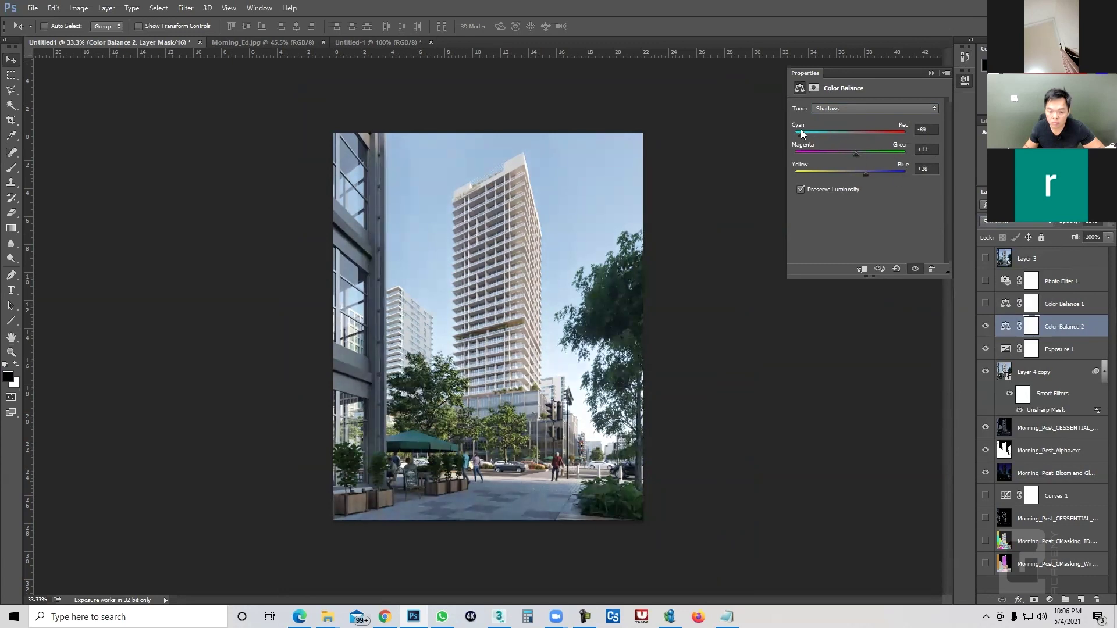
{"action": "left_click", "coordinate": [854, 134]}
{"action": "key", "text": "ctrl+plus"}
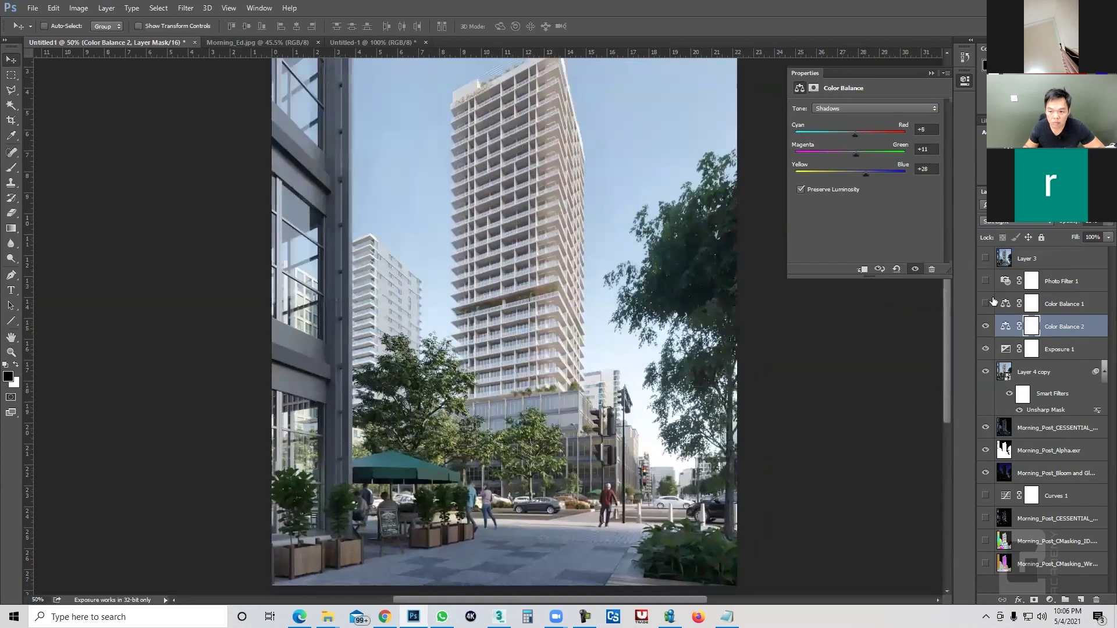
{"action": "left_click", "coordinate": [986, 326]}
{"action": "left_click_drag", "start_coordinate": [866, 129], "coordinate": [856, 130]}
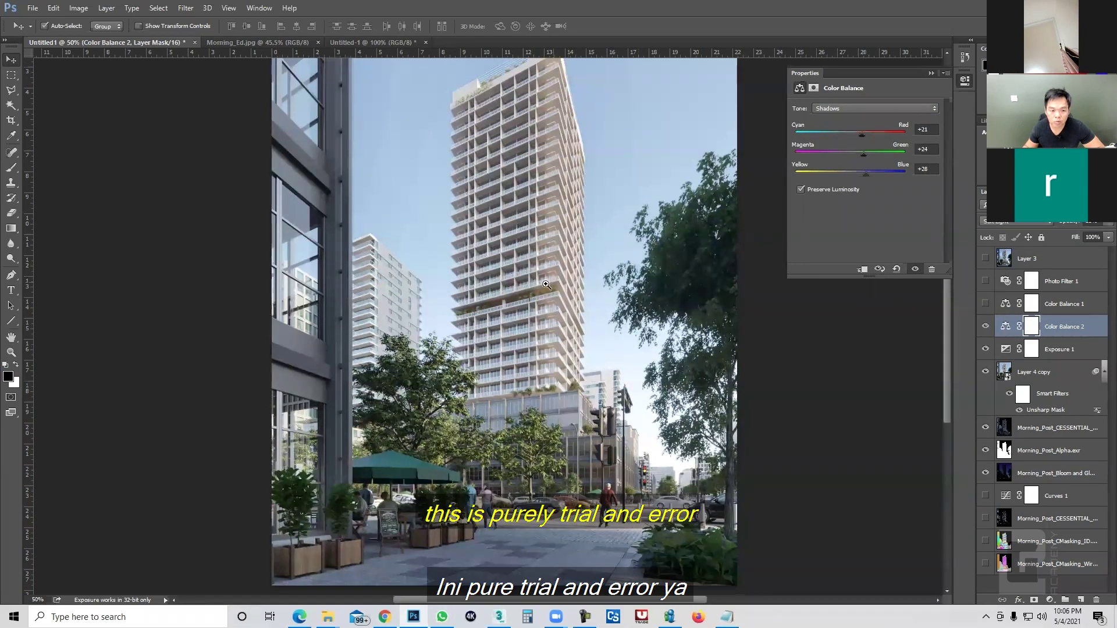
{"action": "key", "text": "ctrl+minus"}
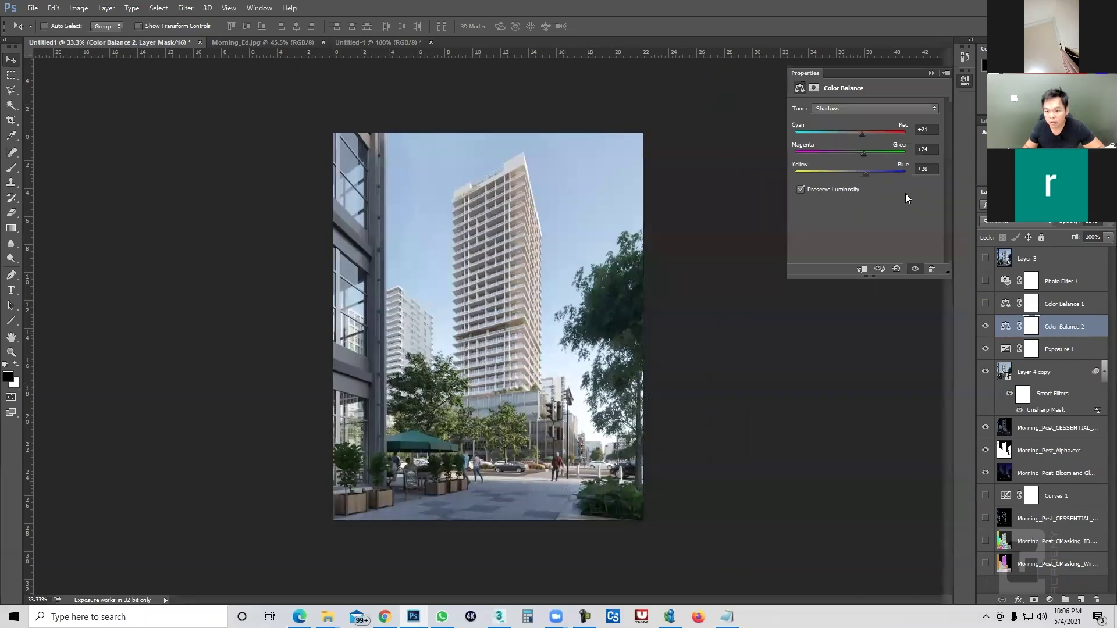
Step: Add Color Balance 3 in Soft Light blending at reduced opacity
{"action": "left_click", "coordinate": [1050, 599]}
{"action": "left_click", "coordinate": [989, 472]}
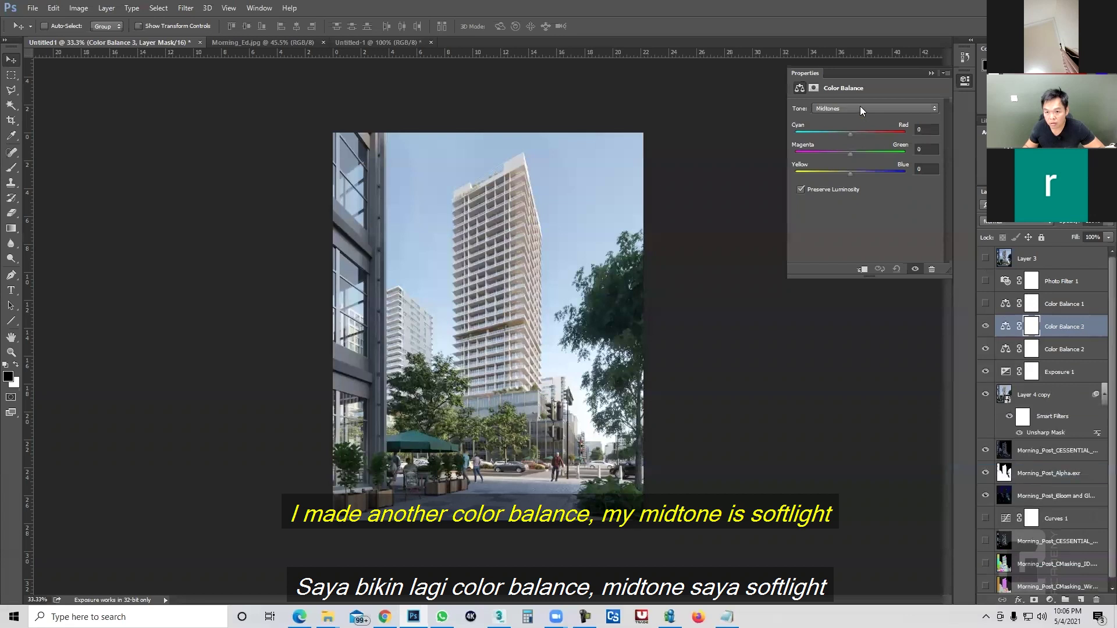
{"action": "left_click", "coordinate": [1030, 226]}
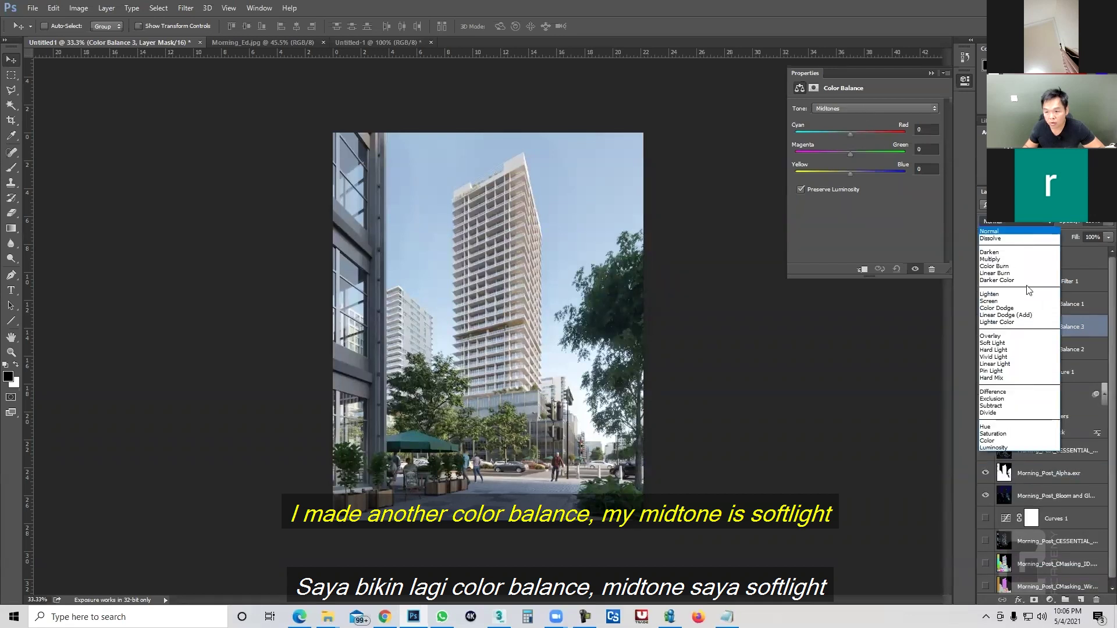
{"action": "left_click", "coordinate": [1018, 339]}
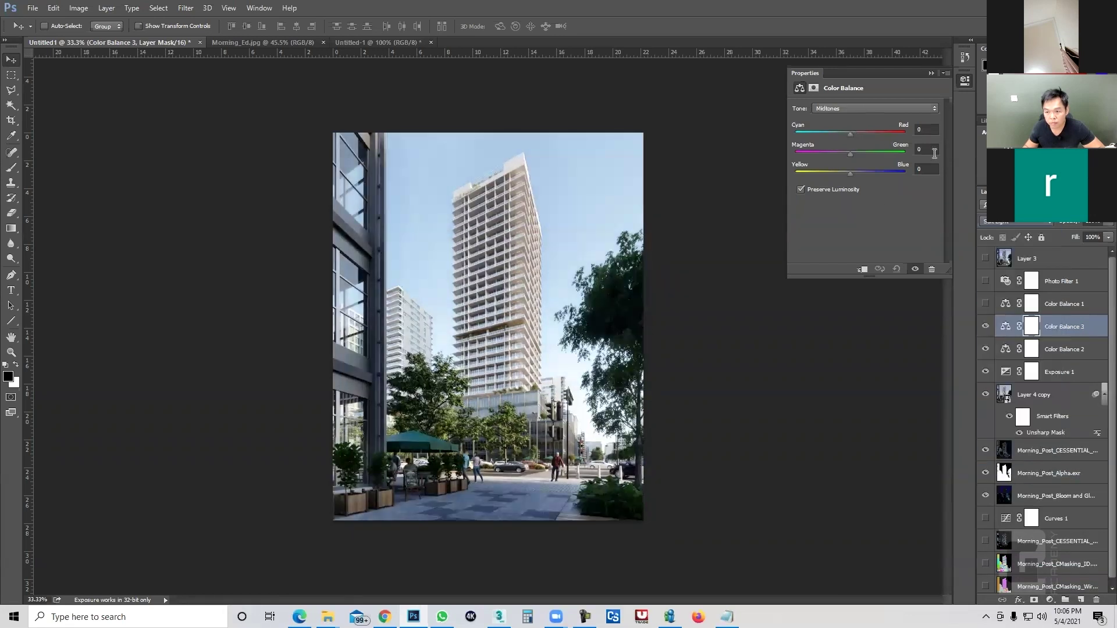
{"action": "left_click", "coordinate": [1101, 224]}
{"action": "left_click_drag", "start_coordinate": [1051, 231], "coordinate": [1056, 231]}
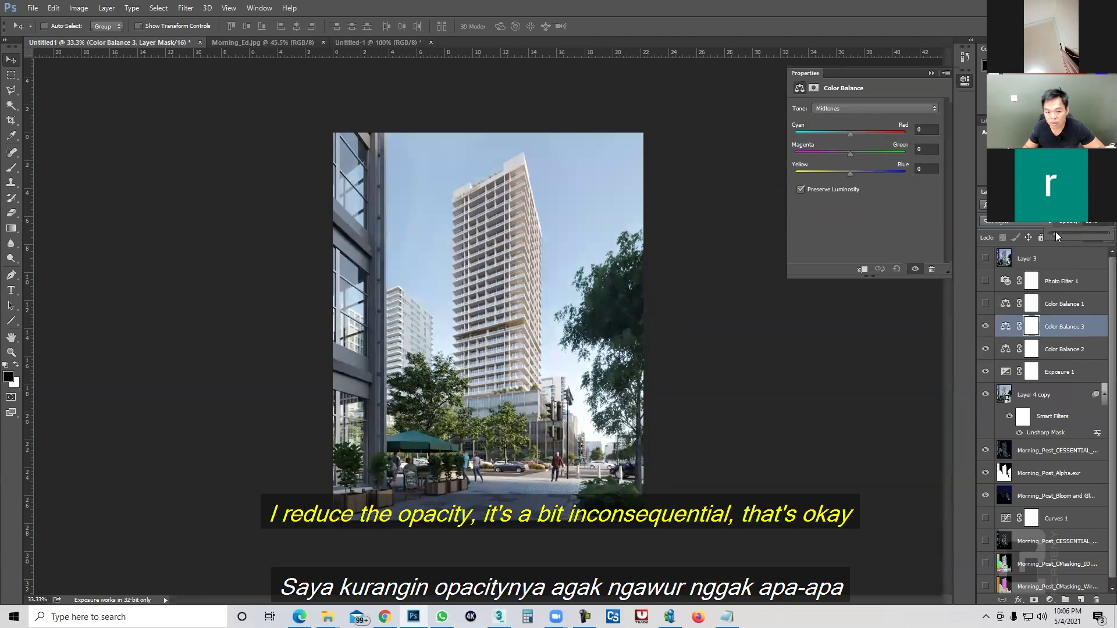
Step: Warm the Color Balance 3 midtones to red +11, yellow -11 and fine-tune its opacity
{"action": "left_click_drag", "start_coordinate": [848, 134], "coordinate": [873, 134]}
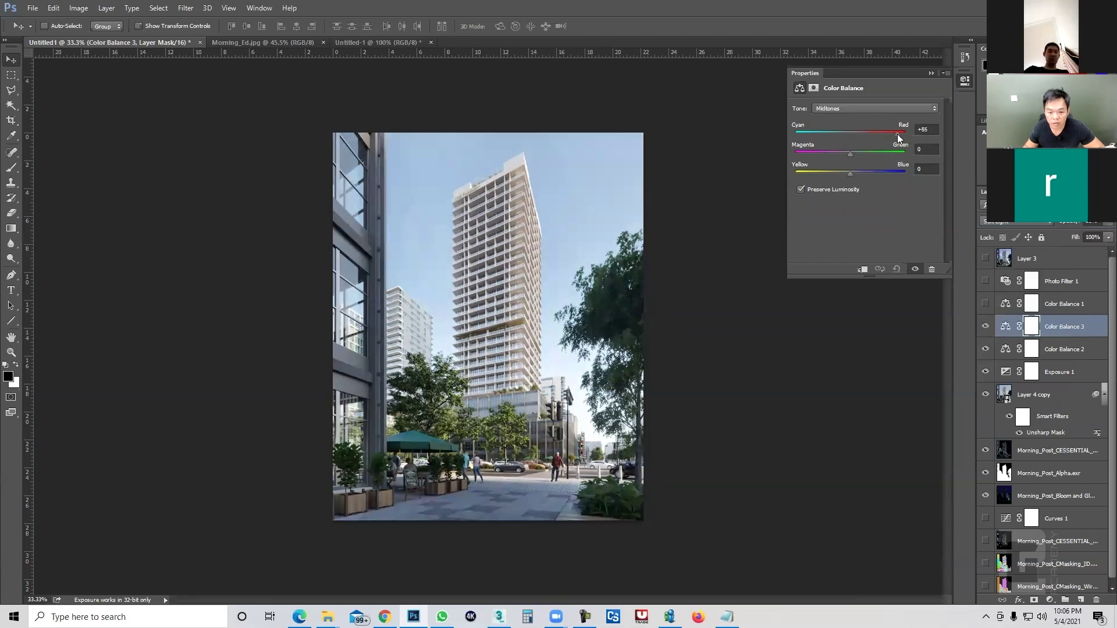
{"action": "mouse_move", "coordinate": [850, 173]}
{"action": "left_mouse_down"}
{"action": "mouse_move", "coordinate": [785, 171]}
{"action": "mouse_move", "coordinate": [826, 172]}
{"action": "left_mouse_up"}
{"action": "left_click", "coordinate": [1108, 221]}
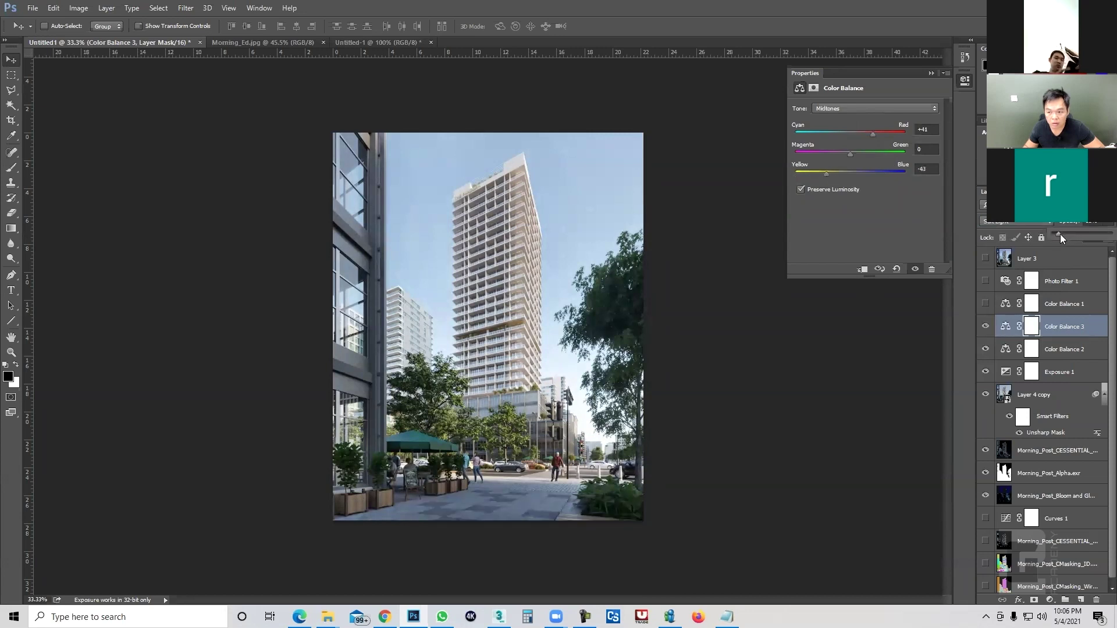
{"action": "left_click_drag", "start_coordinate": [1060, 234], "coordinate": [1066, 234]}
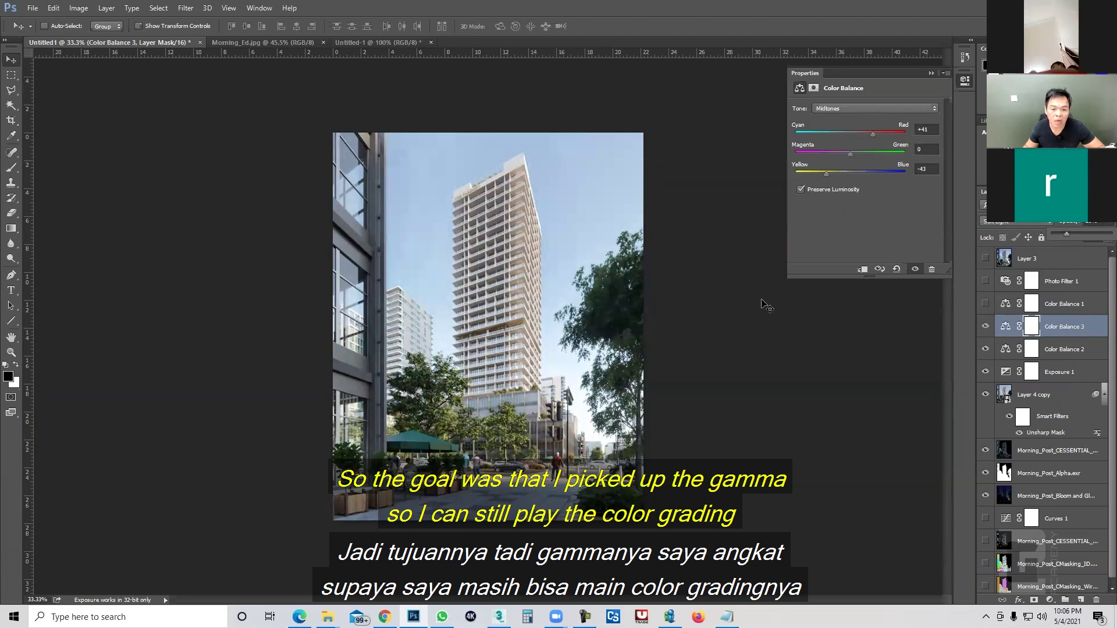
{"action": "scroll", "coordinate": [476, 327], "scroll_direction": "up", "scroll_amount": 1}
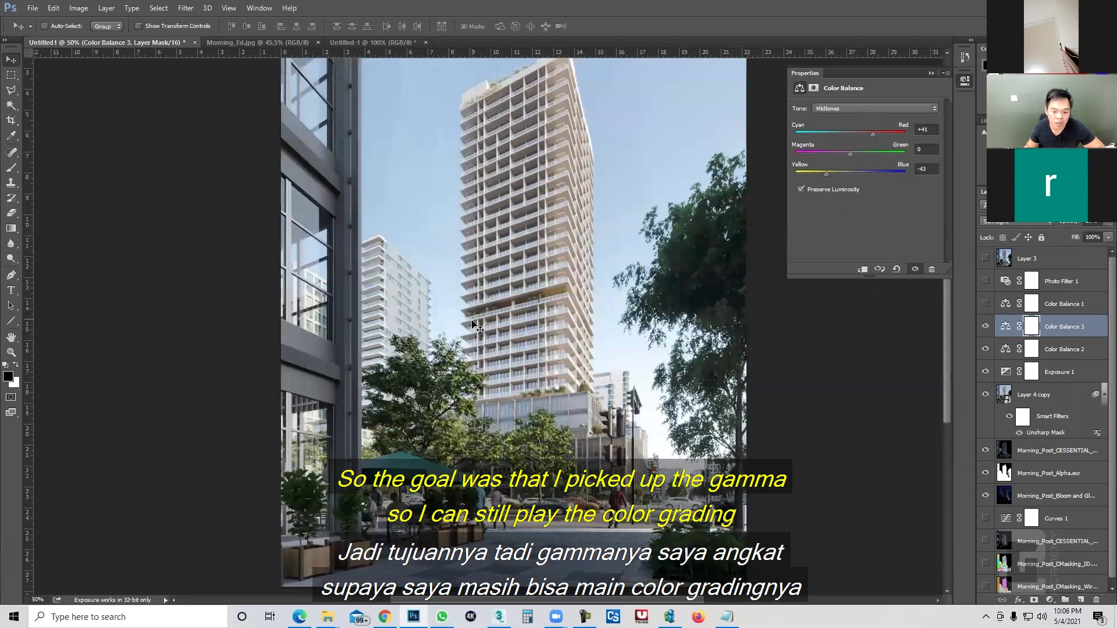
{"action": "scroll", "coordinate": [475, 327], "scroll_direction": "down", "scroll_amount": 1}
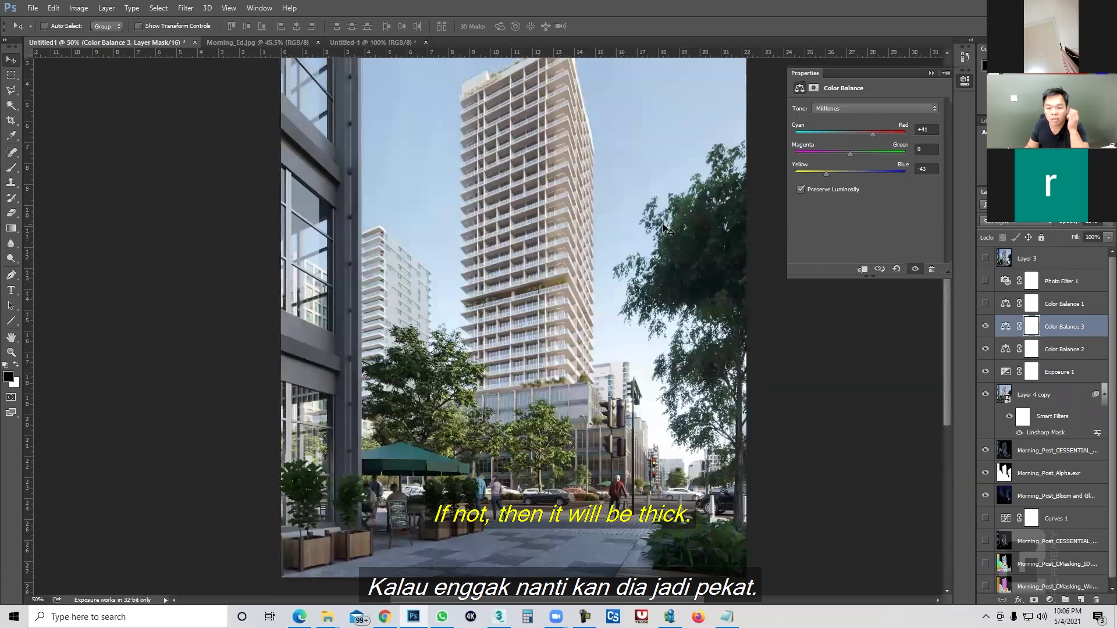
{"action": "left_click", "coordinate": [1108, 222]}
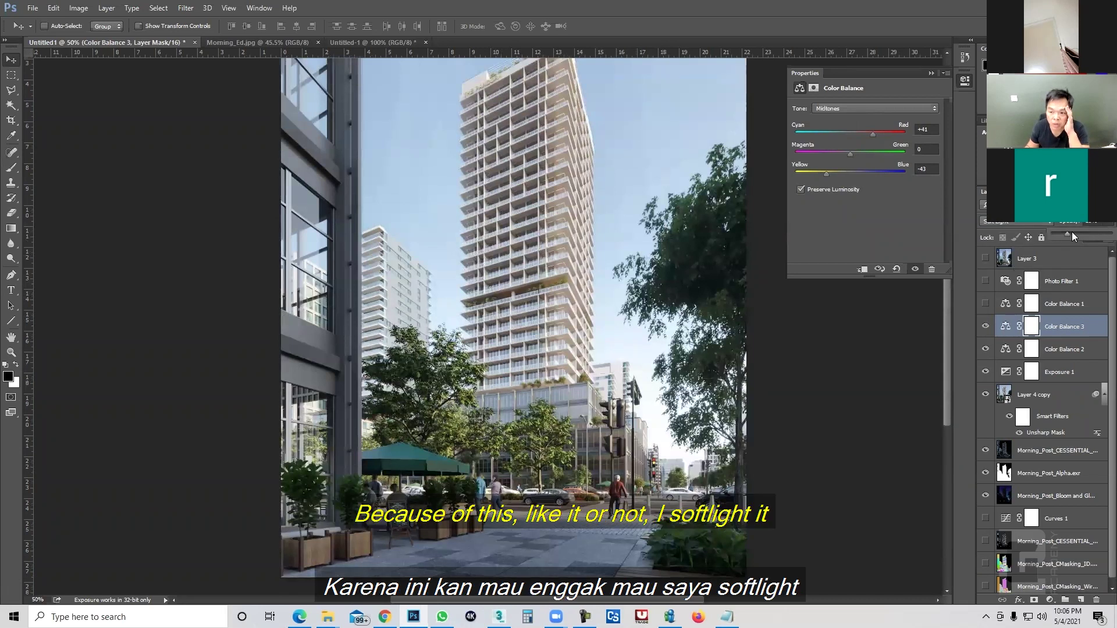
{"action": "left_click", "coordinate": [1049, 599]}
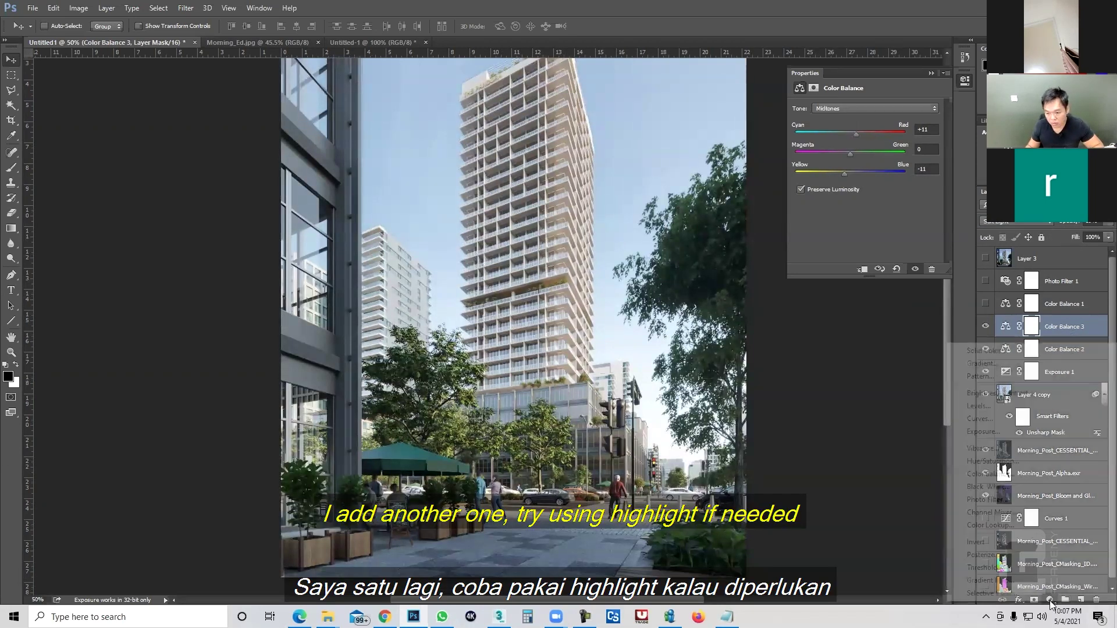
Step: Add a Color Balance 4 layer shifting the highlights to red +19 and -17 toward yellow
{"action": "left_click", "coordinate": [1014, 473]}
{"action": "left_click", "coordinate": [875, 109]}
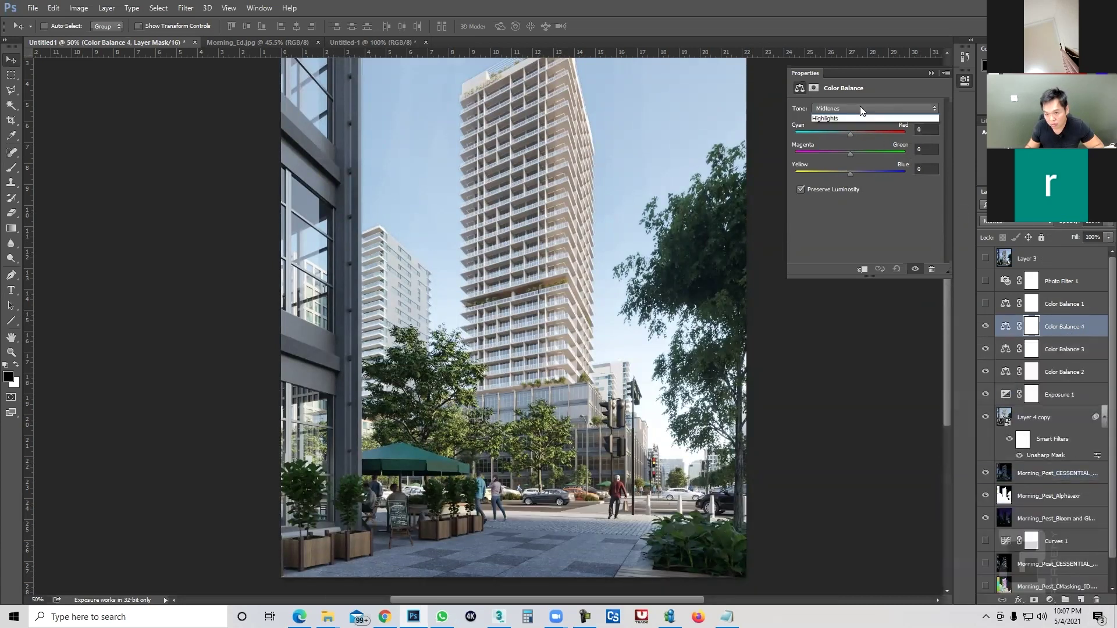
{"action": "left_click", "coordinate": [873, 133]}
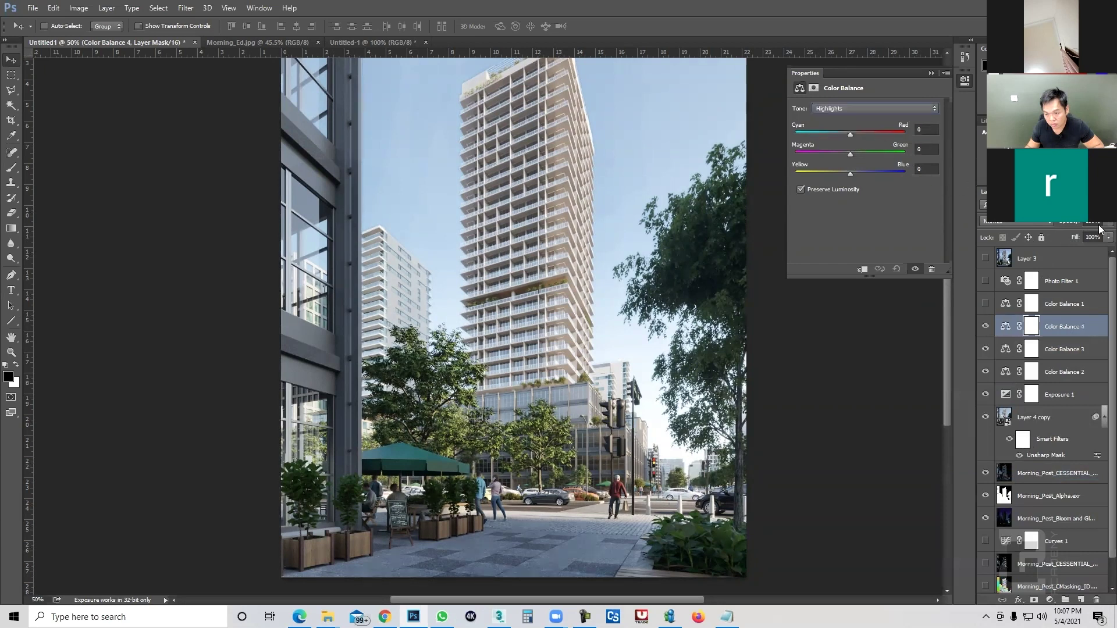
{"action": "left_click_drag", "start_coordinate": [850, 134], "coordinate": [860, 134]}
{"action": "left_click_drag", "start_coordinate": [848, 171], "coordinate": [840, 173]}
Step: Set Color Balance 4's blend mode to Soft Light and lower its opacity
{"action": "left_click", "coordinate": [1103, 224]}
{"action": "left_click", "coordinate": [1015, 222]}
{"action": "left_click", "coordinate": [1021, 352]}
{"action": "left_click", "coordinate": [1108, 222]}
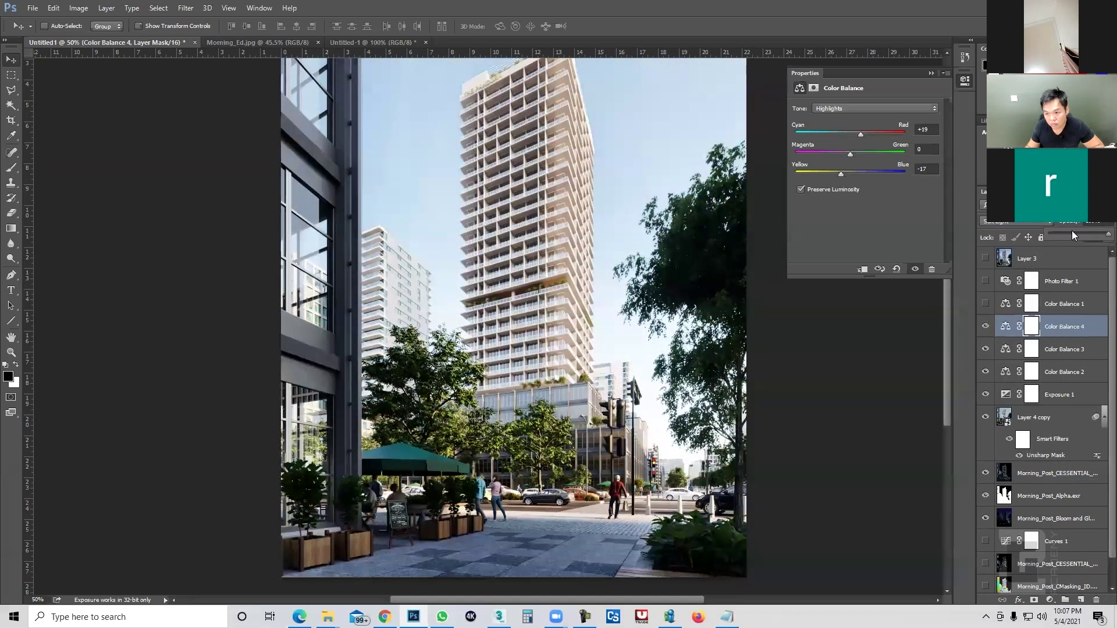
{"action": "left_click_drag", "start_coordinate": [1071, 230], "coordinate": [1067, 233]}
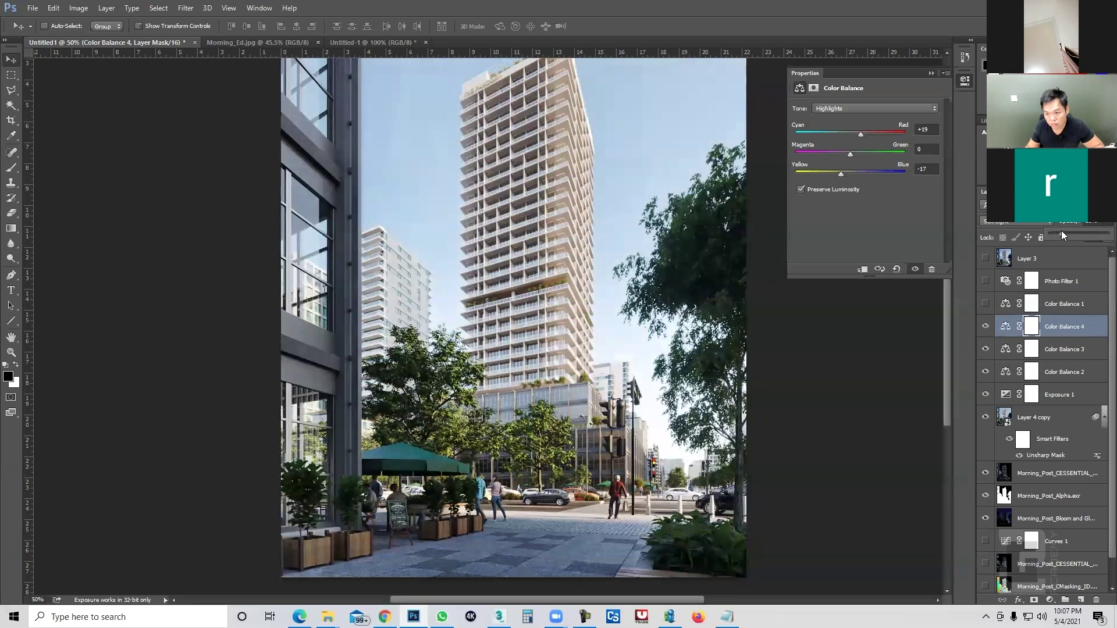
{"action": "left_click", "coordinate": [530, 427]}
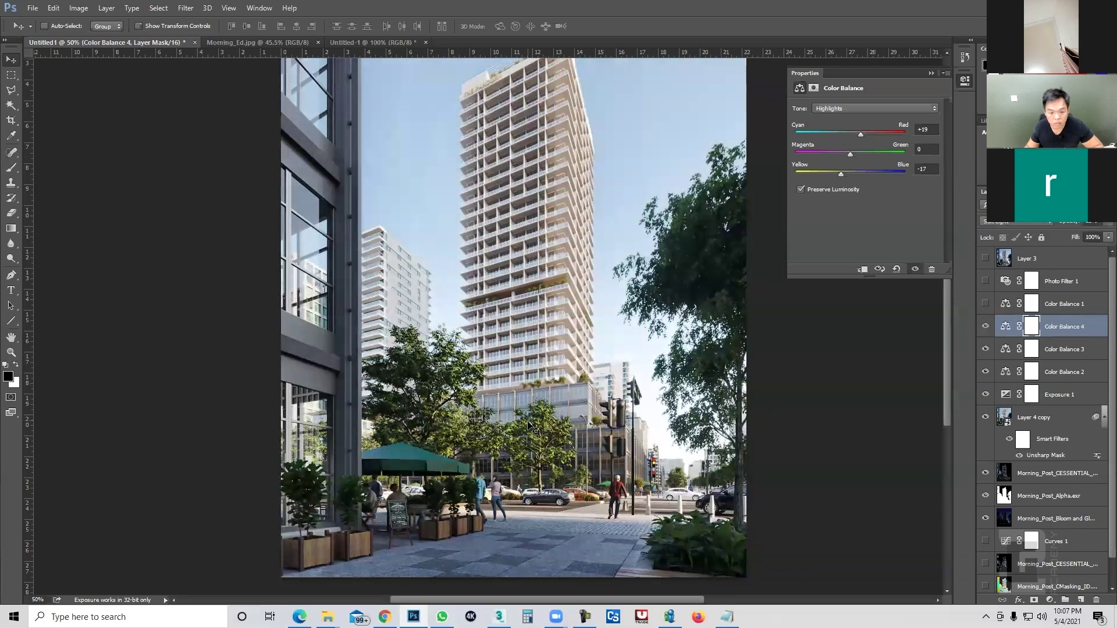
{"action": "left_click", "coordinate": [1006, 396]}
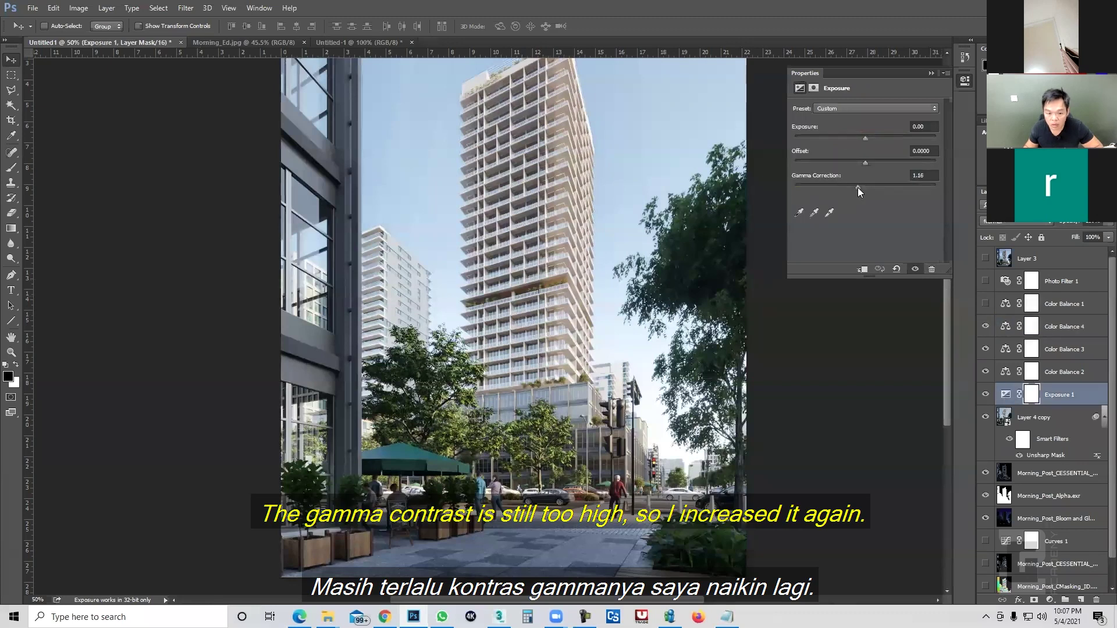
Step: Raise the Exposure 1 layer's gamma correction from 1.16 to 1.22
{"action": "left_click_drag", "start_coordinate": [858, 188], "coordinate": [850, 187]}
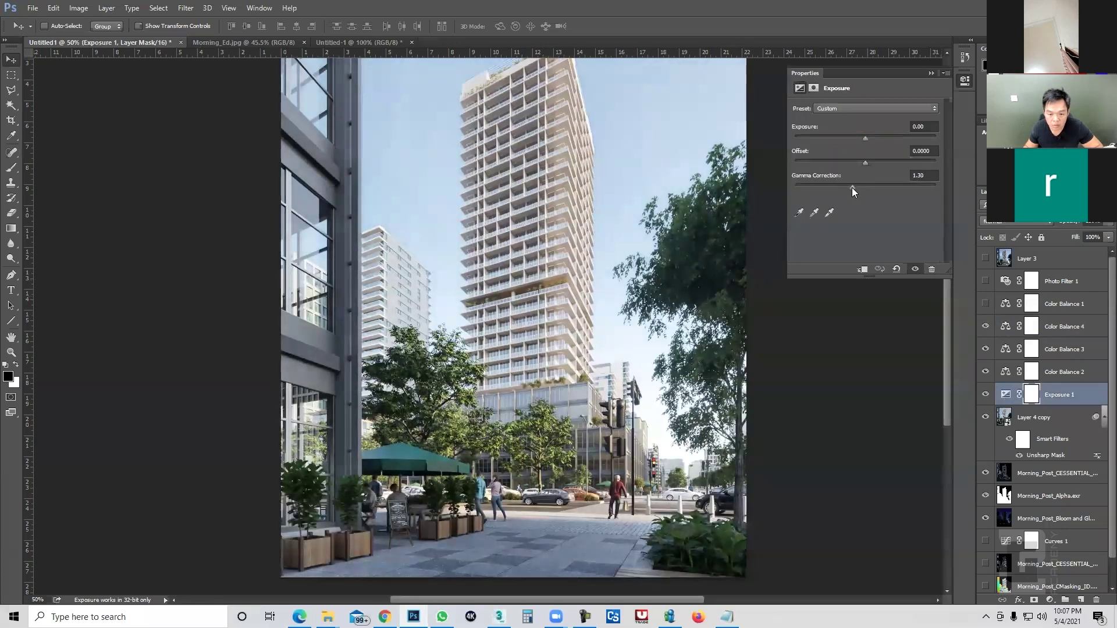
{"action": "left_click_drag", "start_coordinate": [850, 187], "coordinate": [856, 187]}
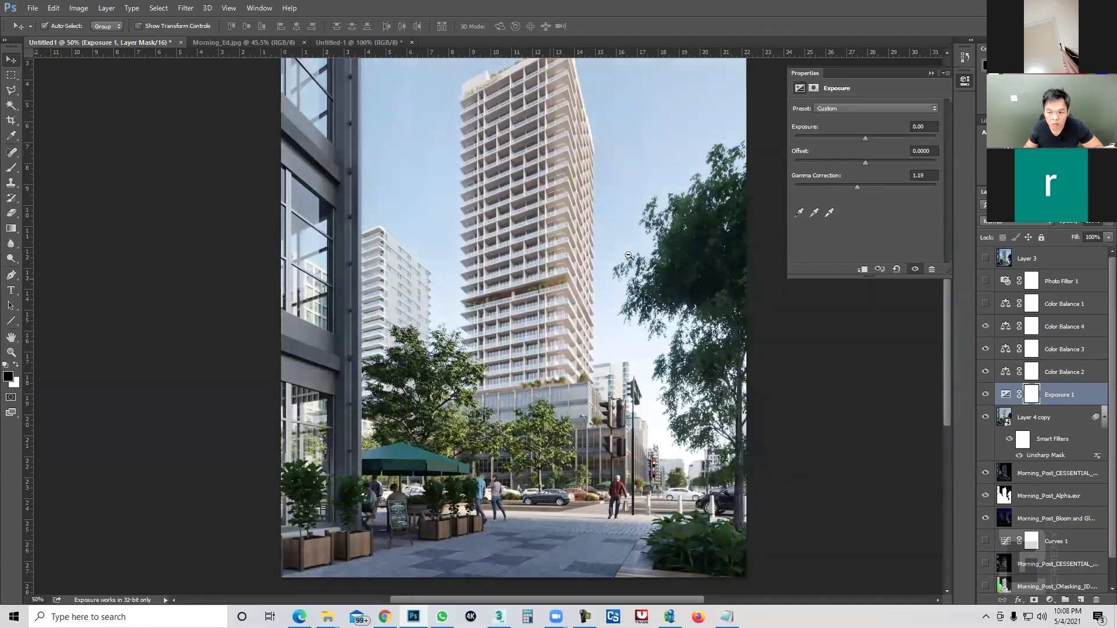
{"action": "left_click_drag", "start_coordinate": [857, 188], "coordinate": [856, 188]}
{"action": "left_click", "coordinate": [476, 363], "text": "ctrl+alt"}
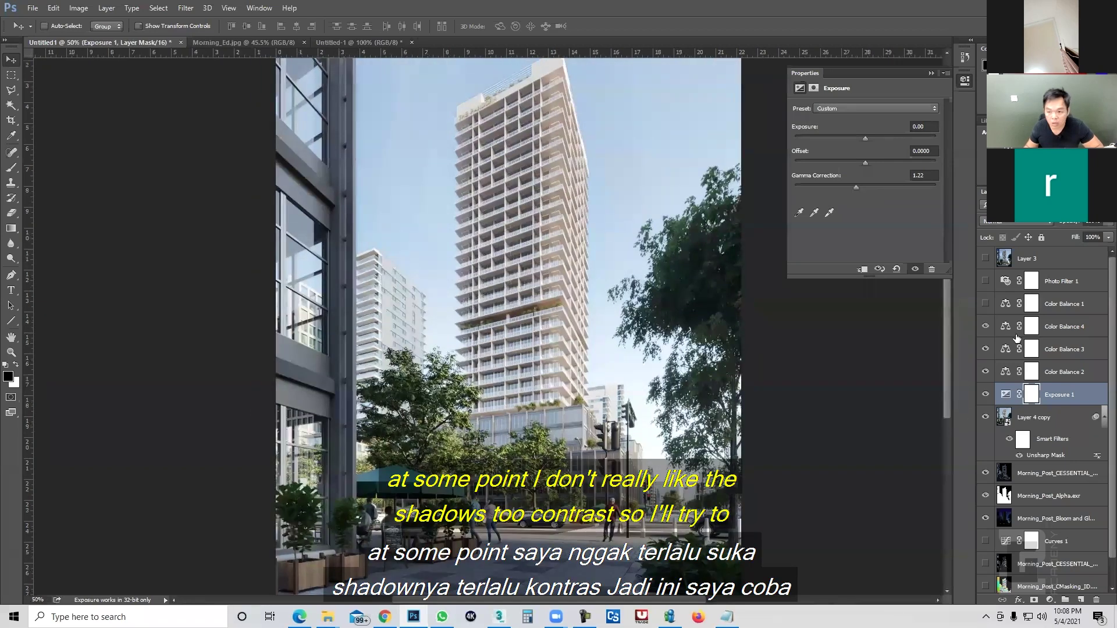
Step: Reduce the opacity of the Color Balance 2 and Color Balance 3 layers
{"action": "left_click", "coordinate": [1065, 373]}
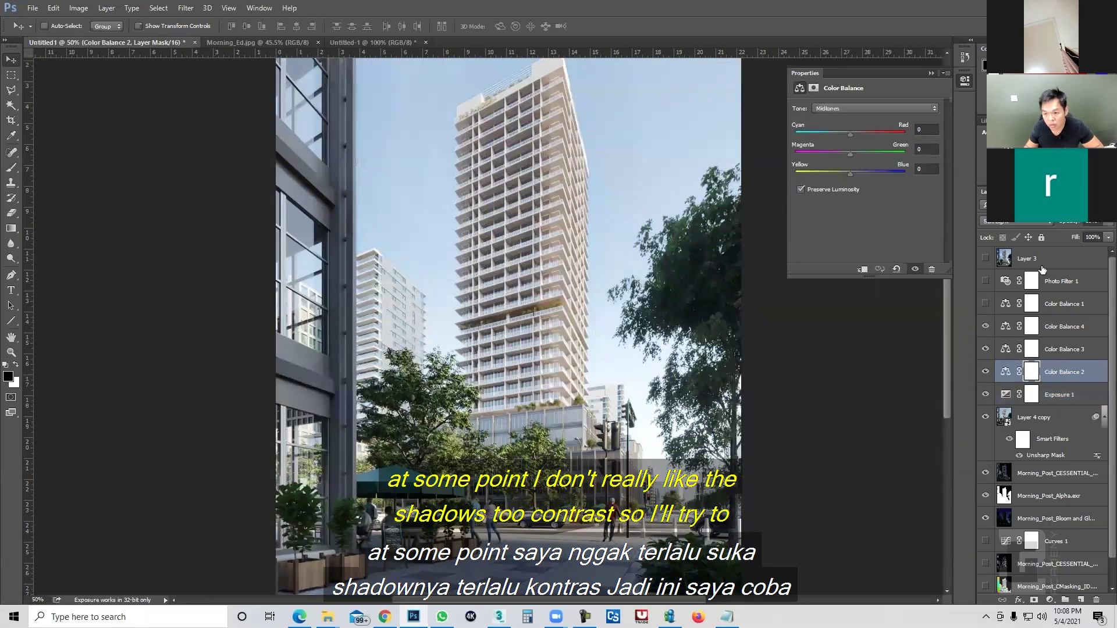
{"action": "left_click_drag", "start_coordinate": [1100, 226], "coordinate": [1057, 235]}
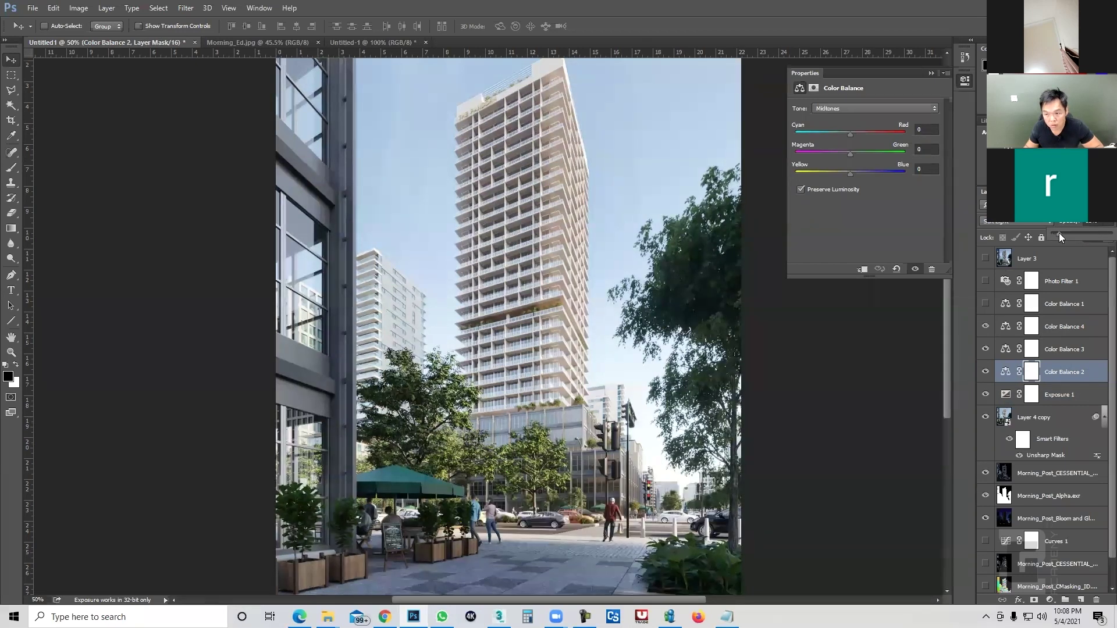
{"action": "key", "text": "alt+bracketright"}
{"action": "left_click", "coordinate": [1100, 226]}
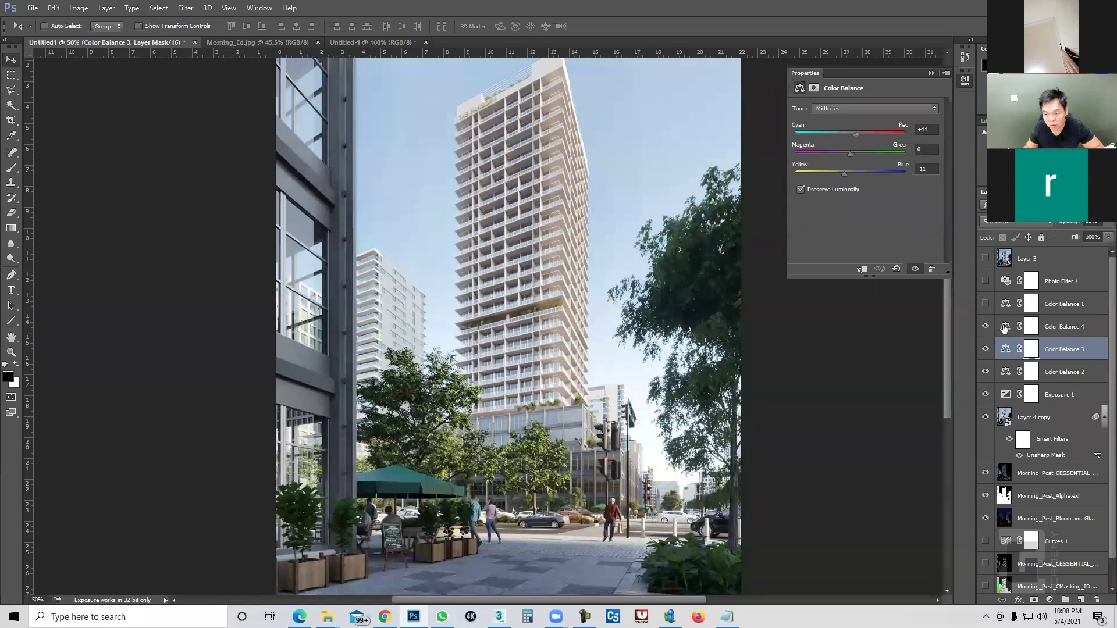
{"action": "key", "text": "alt+bracketright"}
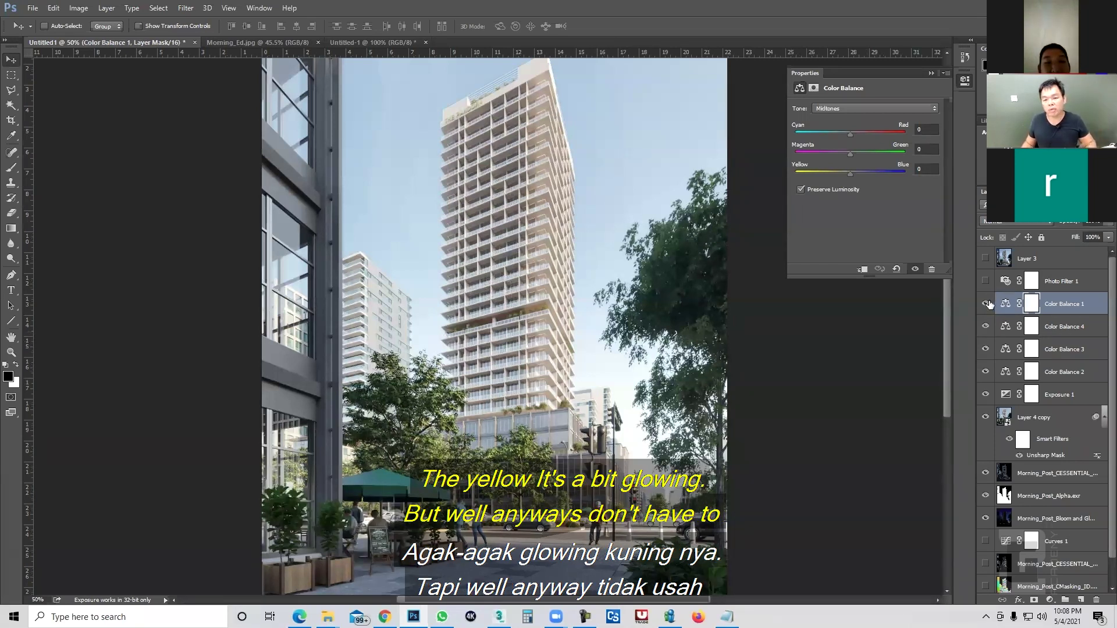
Step: Delete Photo Filter 1 and show Color Balance 1's highlights (red +3, blue -6)
{"action": "left_click", "coordinate": [1059, 281]}
{"action": "left_click", "coordinate": [1058, 305]}
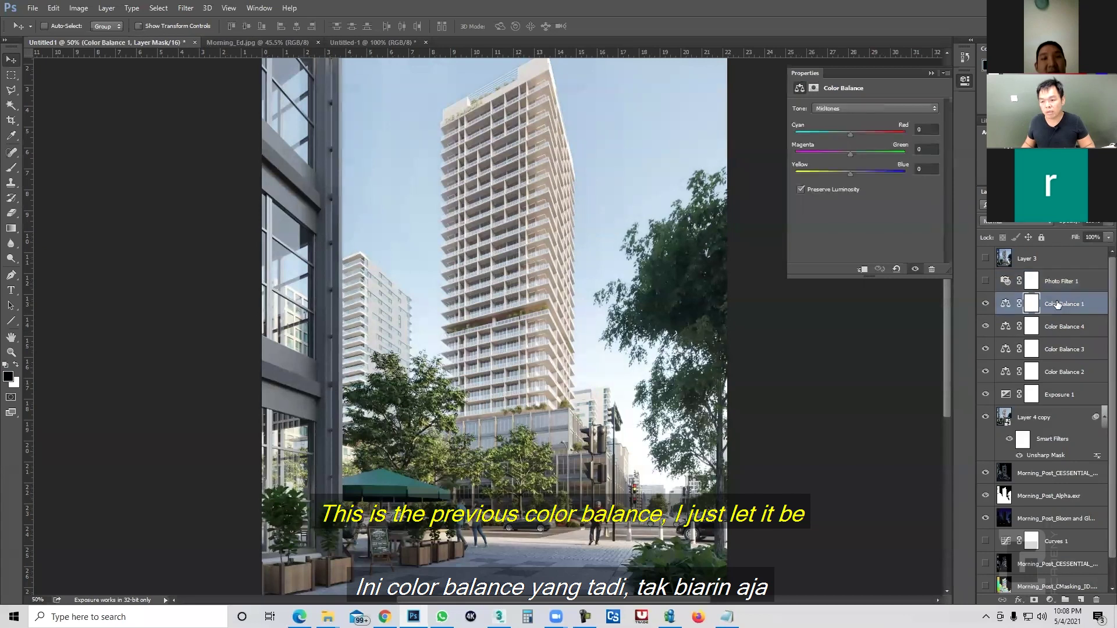
{"action": "left_click", "coordinate": [1062, 284]}
{"action": "key", "text": "Delete"}
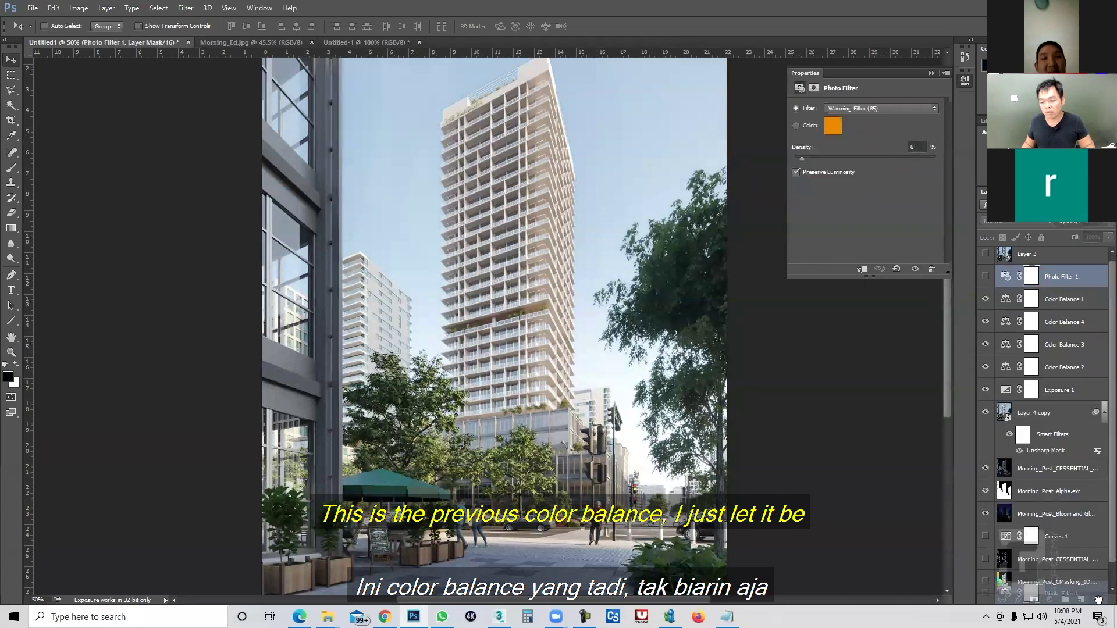
{"action": "key", "text": "alt+3"}
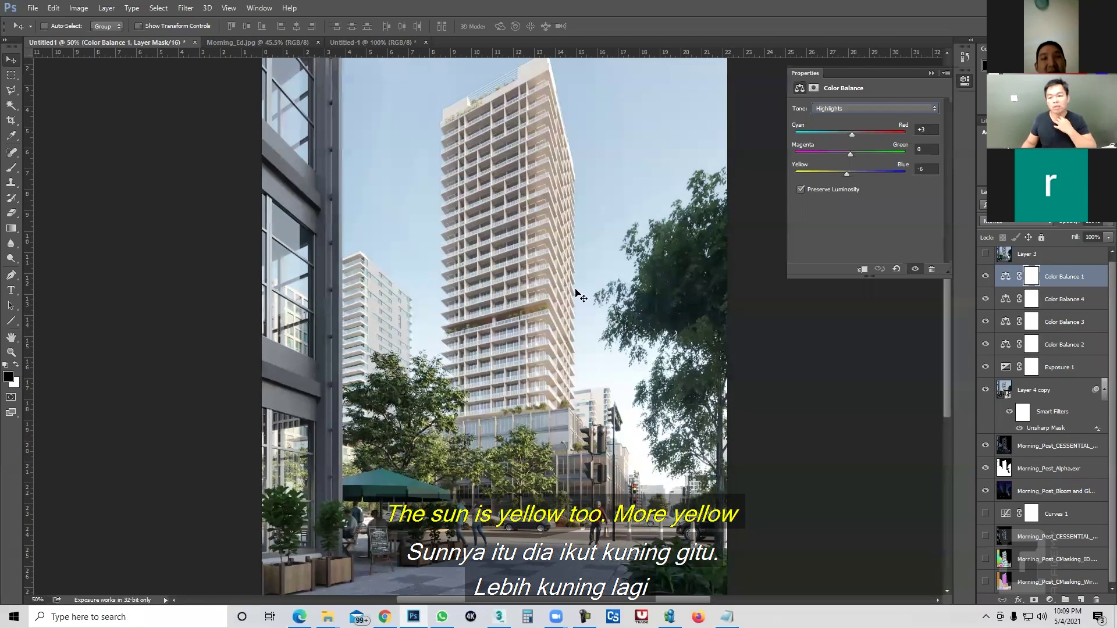
Step: Run Color Efex Pro 4 on the Layer 4 copy smart object, checking it at 200%
{"action": "left_click", "coordinate": [1034, 390]}
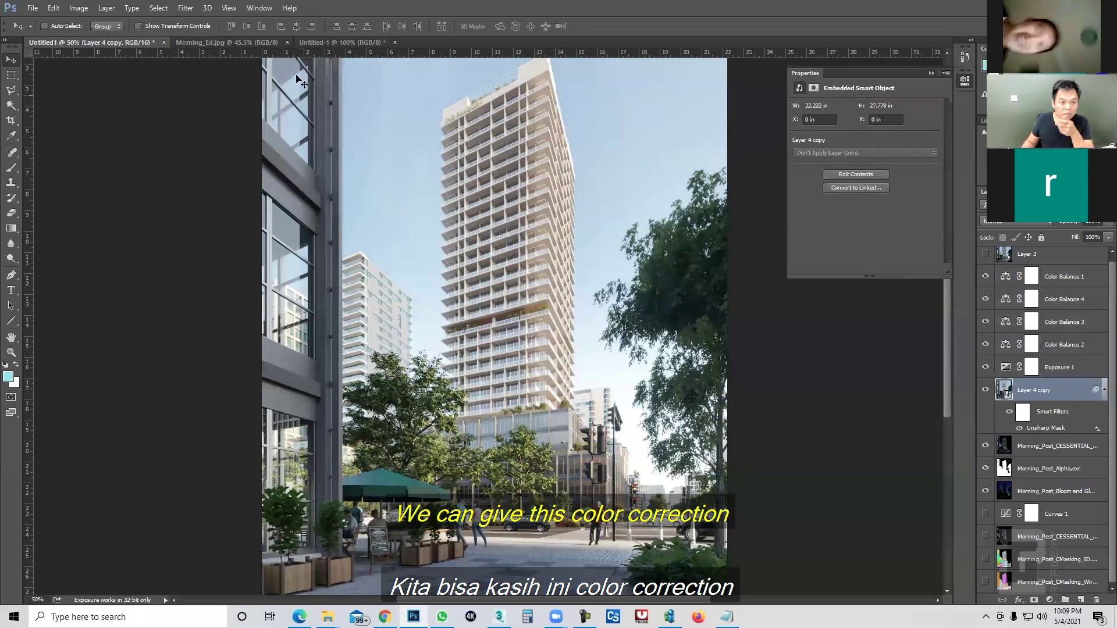
{"action": "left_click", "coordinate": [185, 8]}
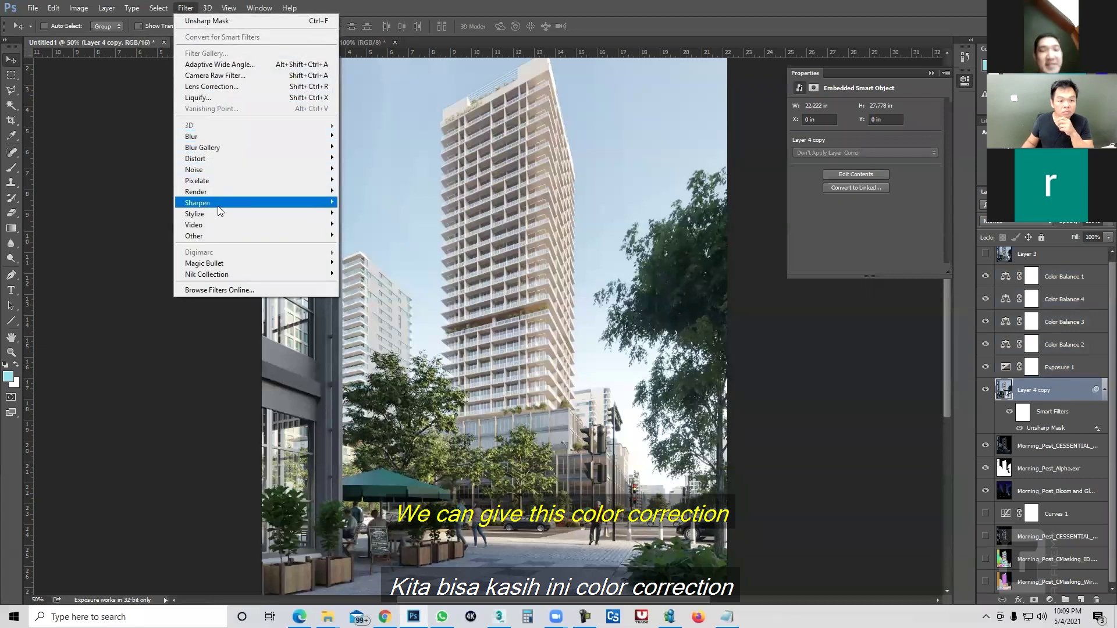
{"action": "left_click", "coordinate": [386, 285]}
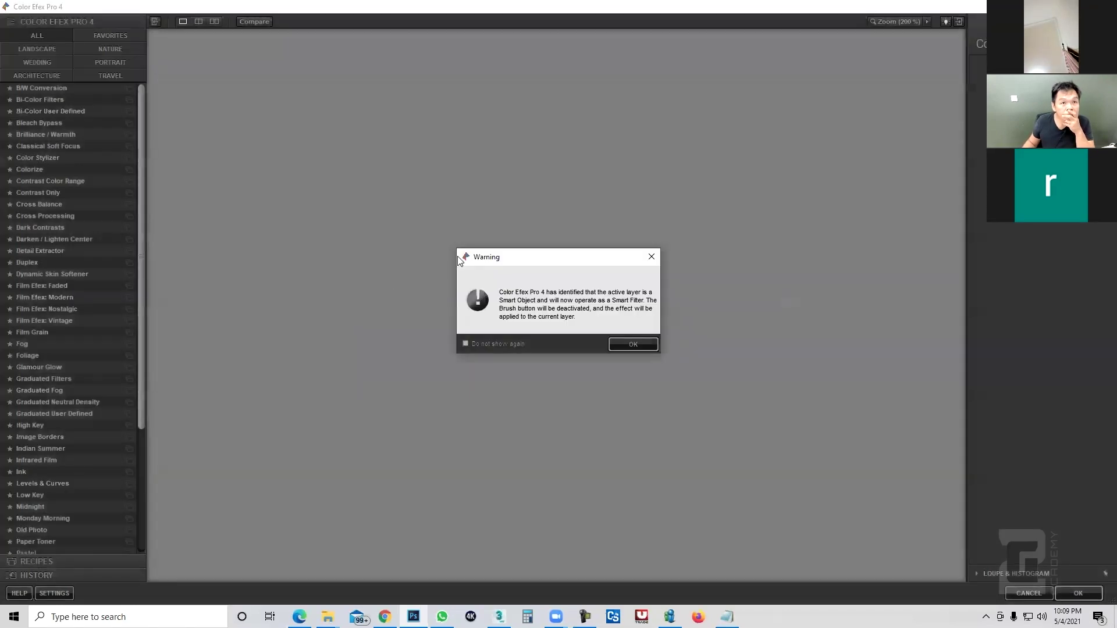
{"action": "left_click", "coordinate": [634, 344]}
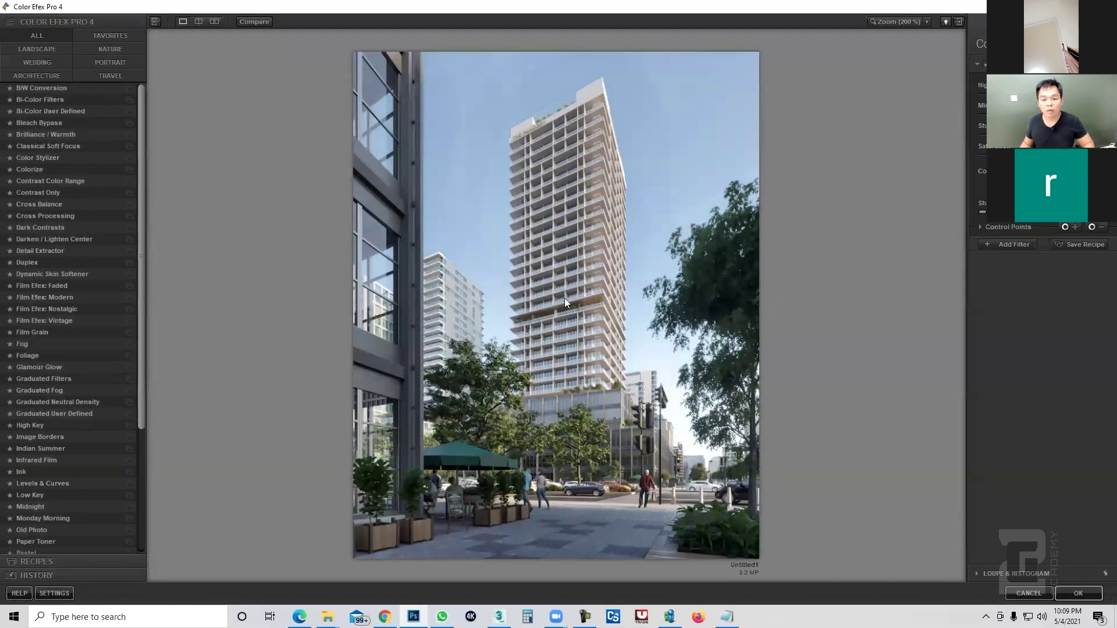
{"action": "left_click", "coordinate": [551, 388]}
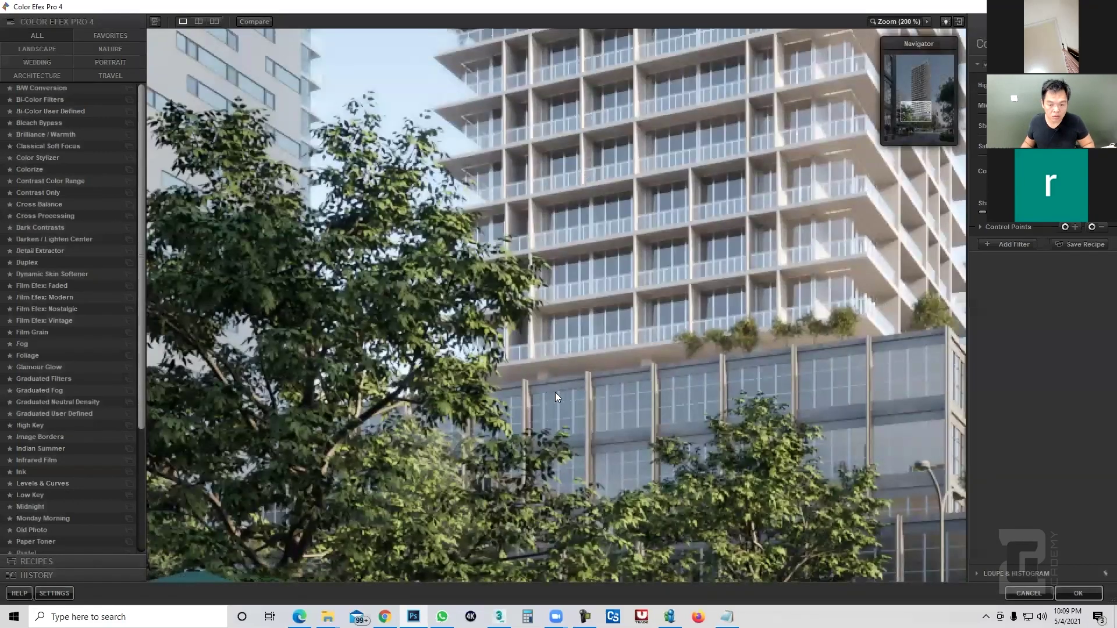
{"action": "left_click_drag", "start_coordinate": [911, 108], "coordinate": [909, 138]}
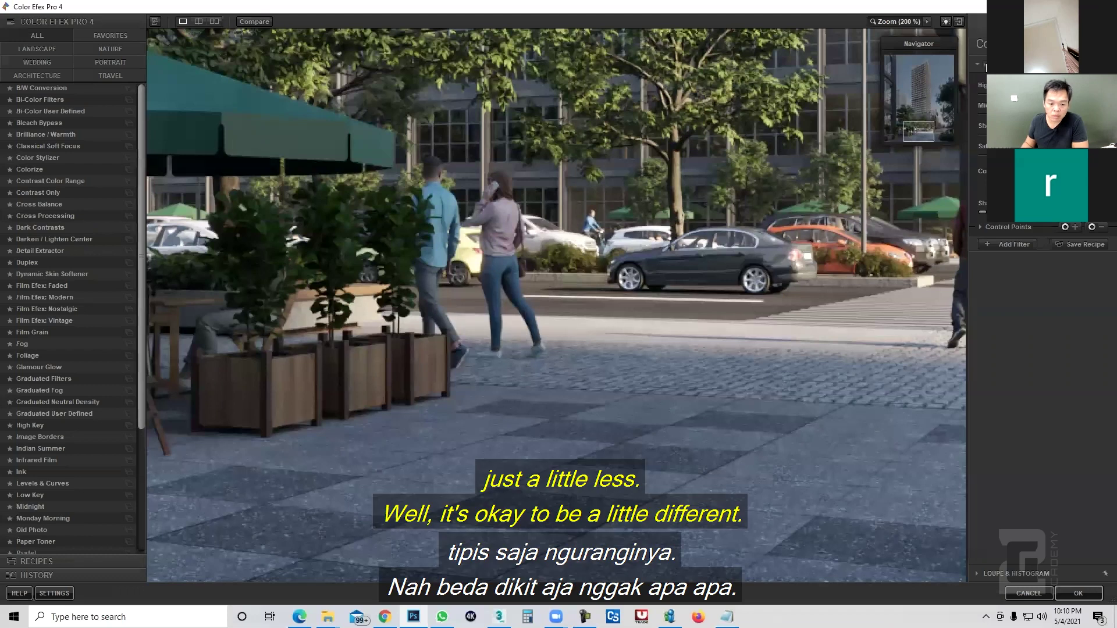
{"action": "left_click", "coordinate": [1078, 593]}
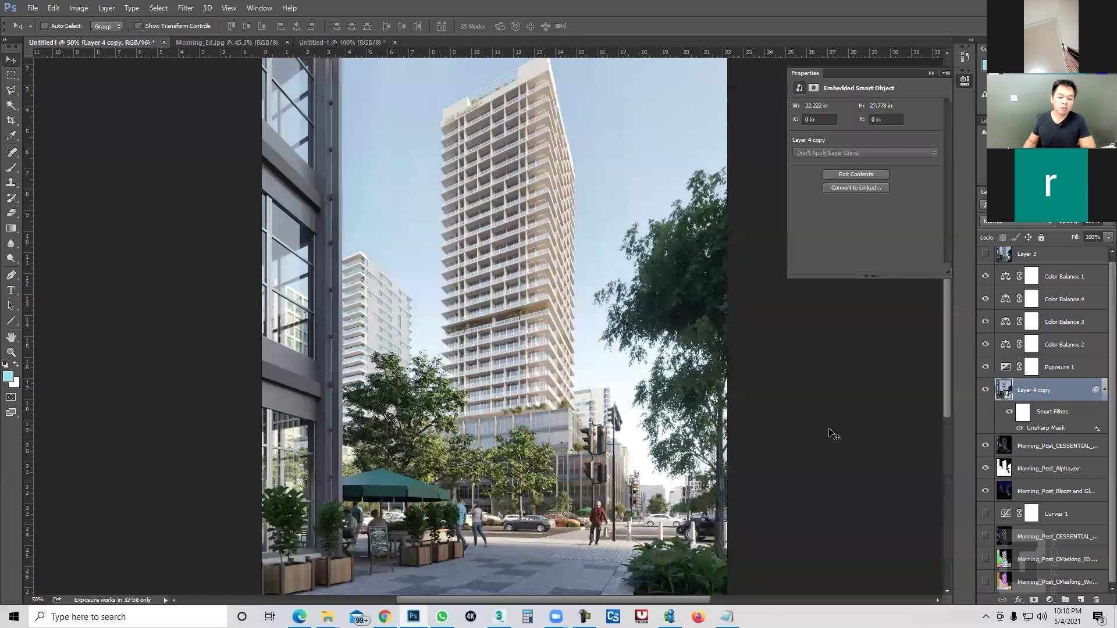
Step: Zoom and scroll across the canvas to inspect the Color Efex Pro result up close
{"action": "scroll", "coordinate": [451, 449], "scroll_direction": "up", "scroll_amount": 1}
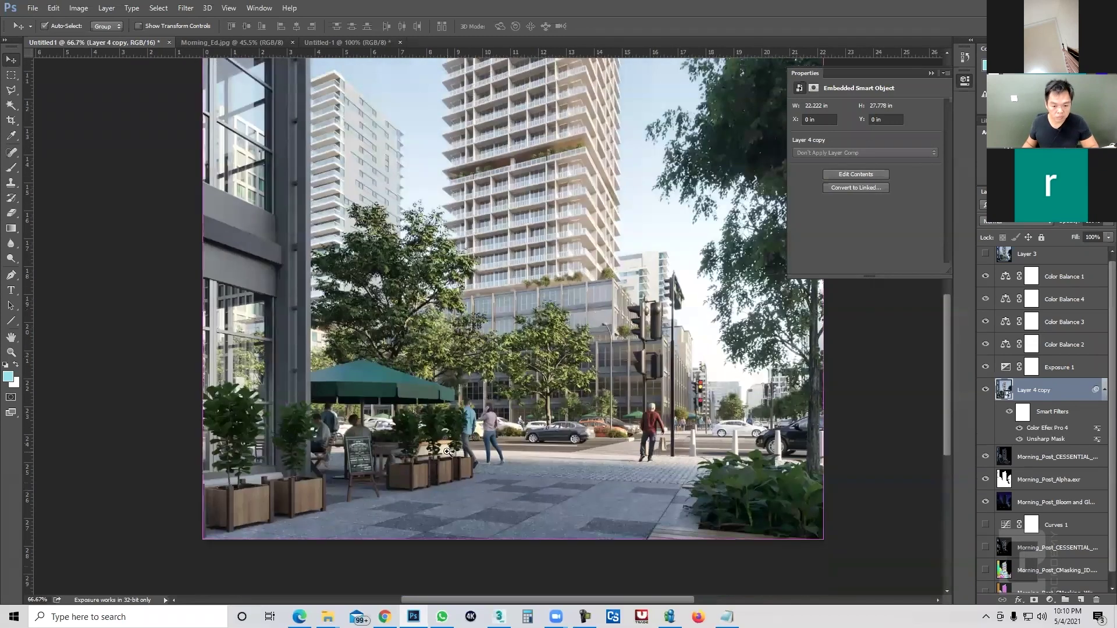
{"action": "scroll", "coordinate": [451, 449], "scroll_direction": "up", "scroll_amount": 1}
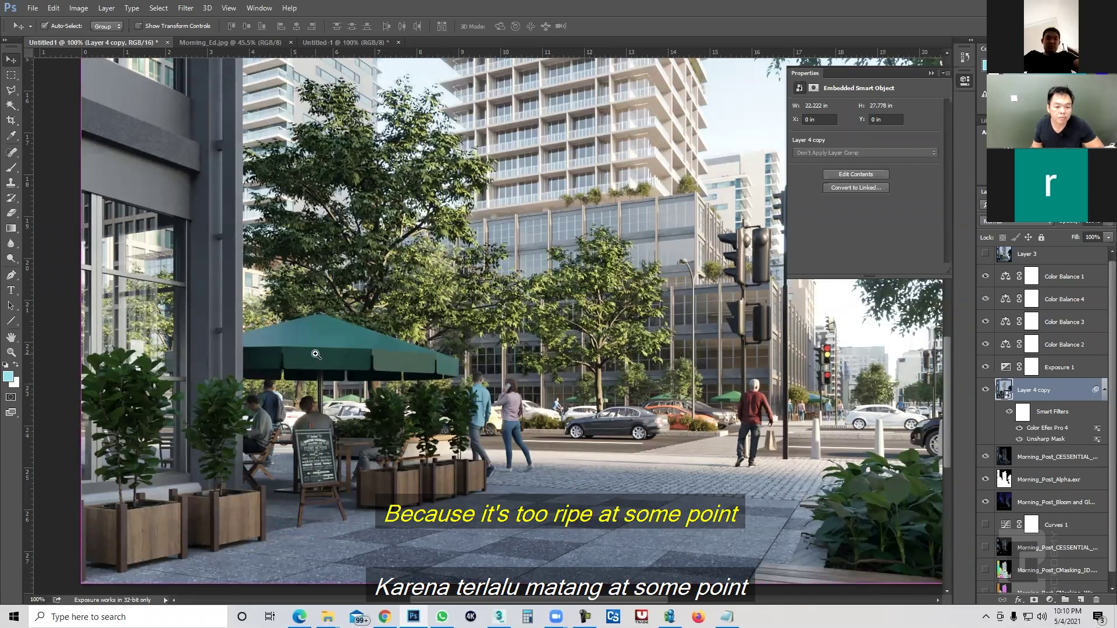
{"action": "left_click", "coordinate": [312, 396], "text": "ctrl+alt"}
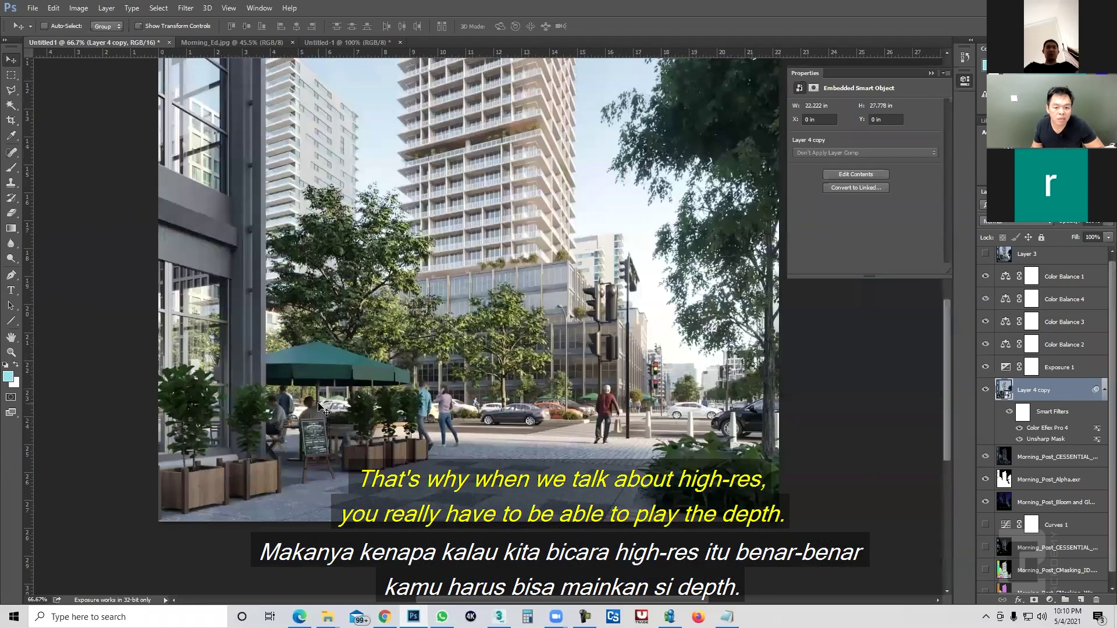
{"action": "scroll", "coordinate": [460, 373], "scroll_direction": "up", "scroll_amount": 3}
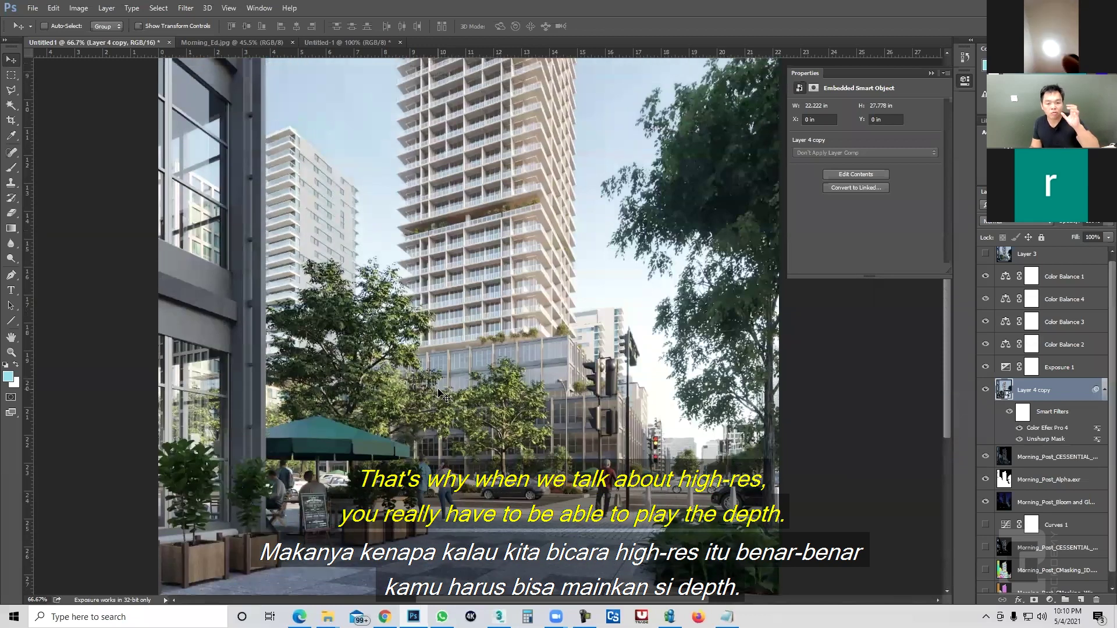
{"action": "scroll", "coordinate": [436, 396], "scroll_direction": "down", "scroll_amount": 2}
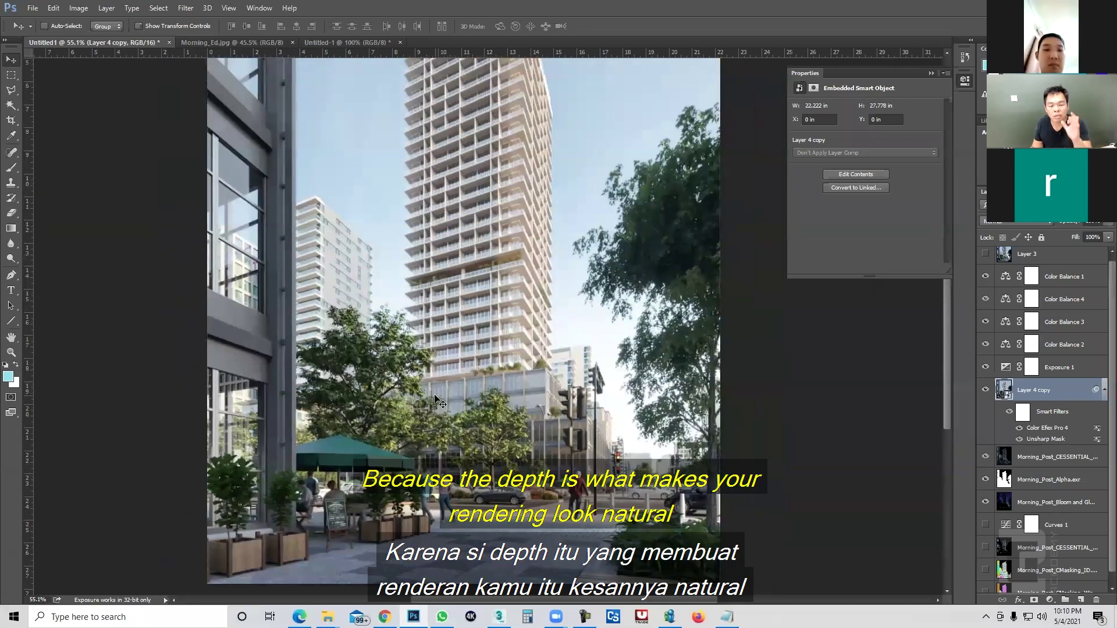
{"action": "scroll", "coordinate": [437, 401], "scroll_direction": "up", "scroll_amount": 2}
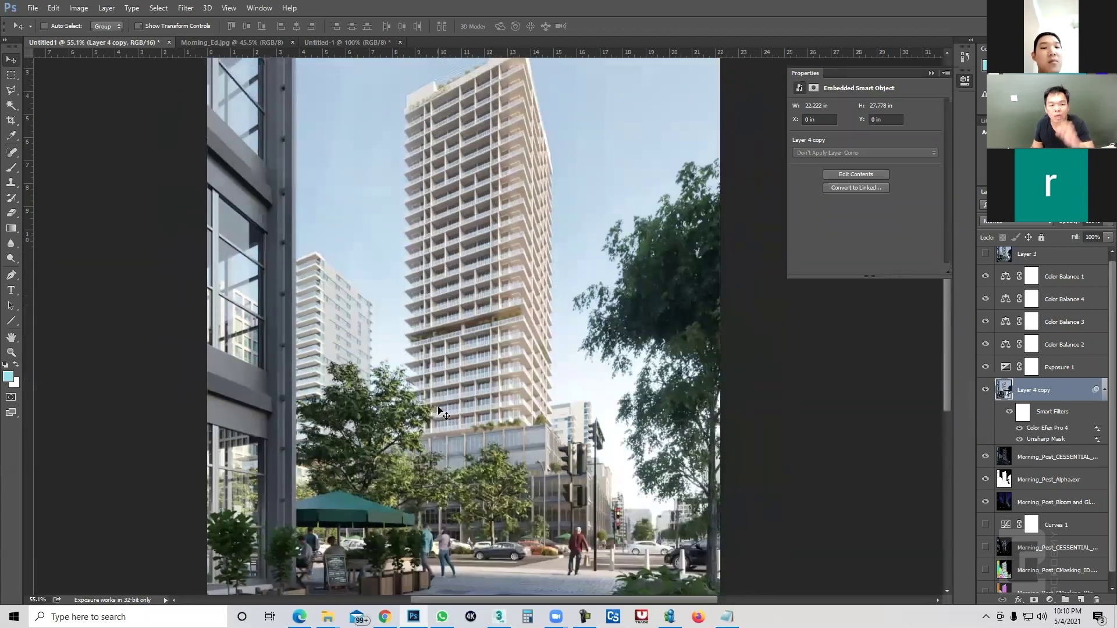
Step: Compare Morning_Post.exr with Untitled1, then show Color Balance 1's midtones (-5, 0, +2)
{"action": "left_click", "coordinate": [232, 41]}
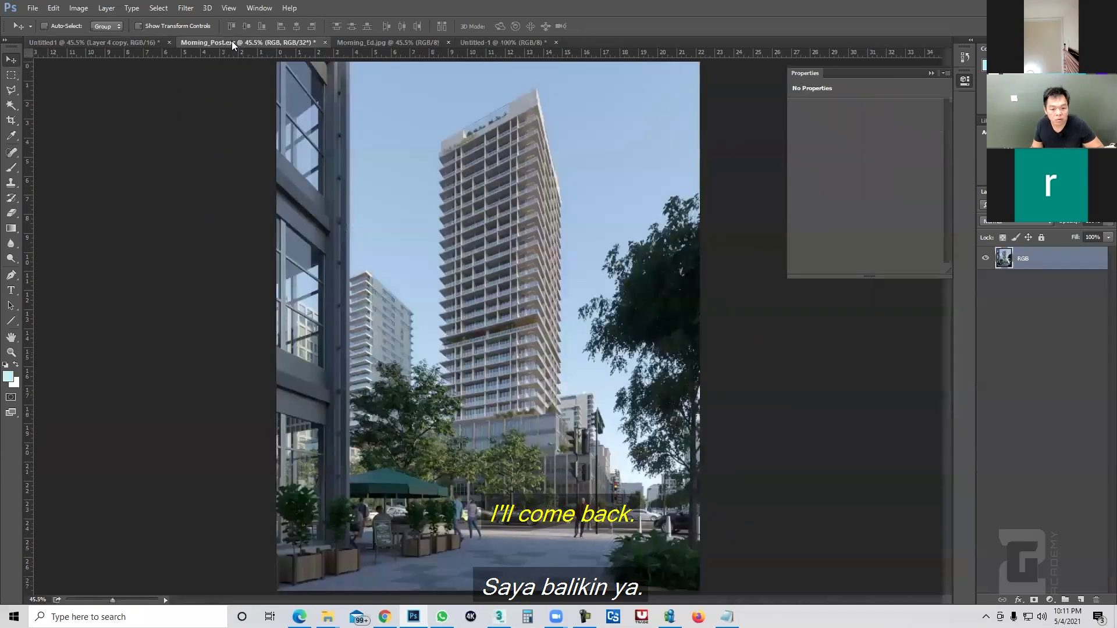
{"action": "left_click", "coordinate": [103, 43]}
{"action": "left_click", "coordinate": [218, 42]}
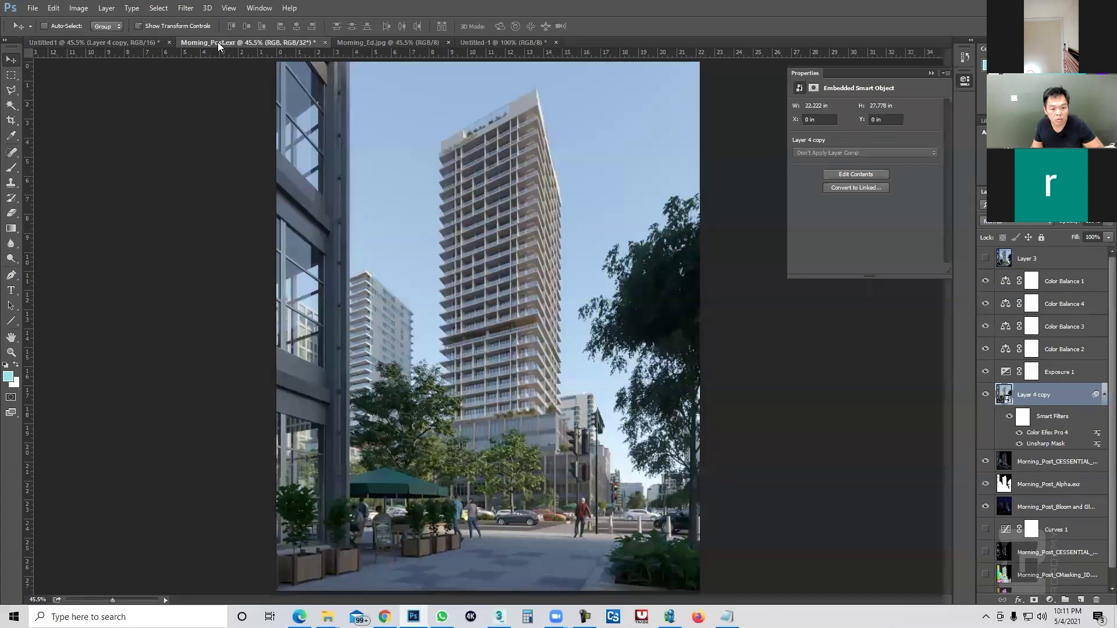
{"action": "left_click", "coordinate": [122, 41]}
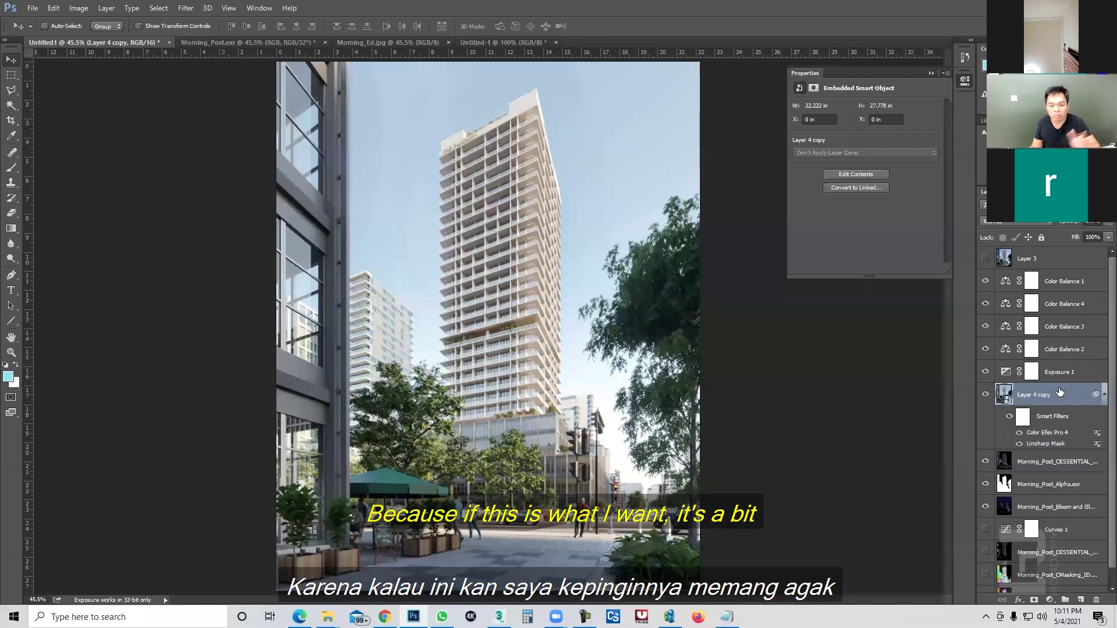
{"action": "left_click", "coordinate": [1059, 282]}
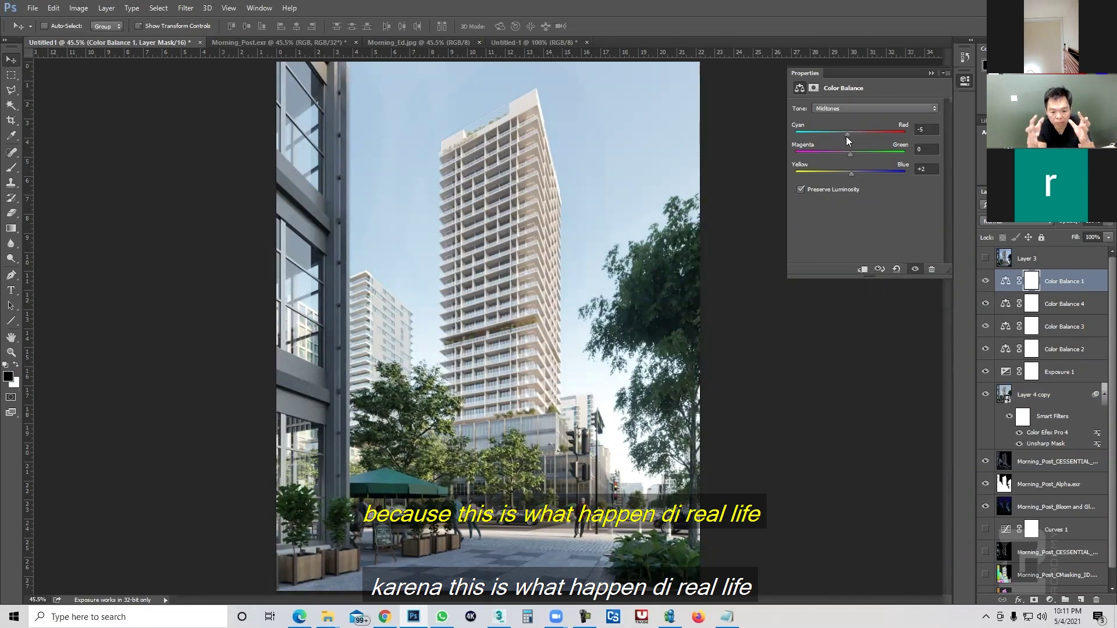
Step: Convert the layers from Color Balance 1 down through Layer 4 copy into one smart object
{"action": "left_click", "coordinate": [1044, 395], "text": "shift"}
{"action": "right_click", "coordinate": [1044, 394]}
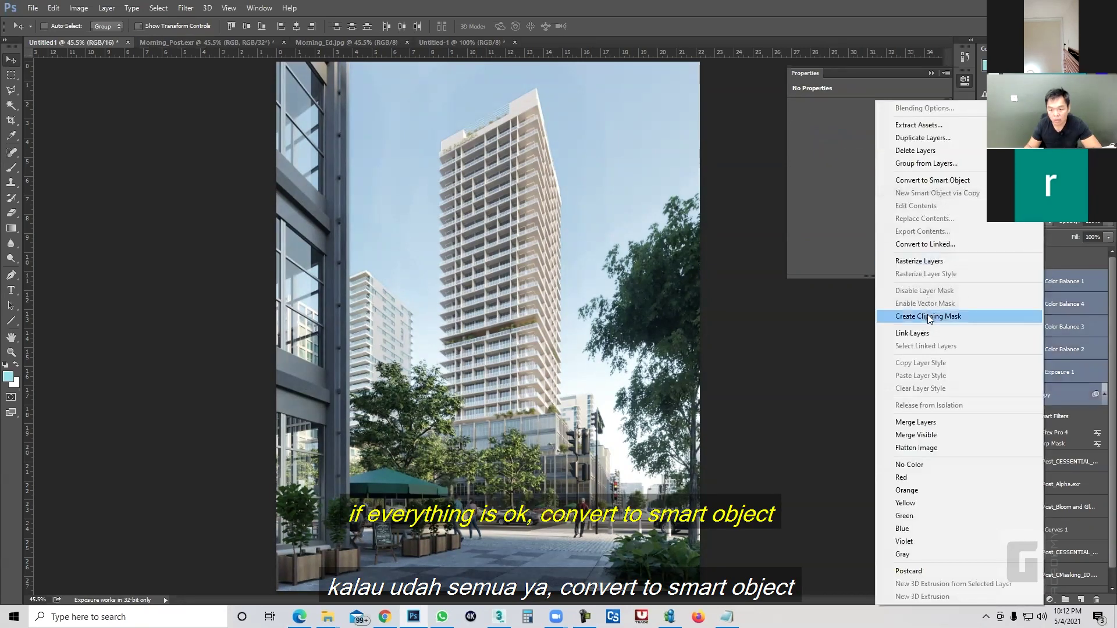
{"action": "left_click", "coordinate": [932, 180]}
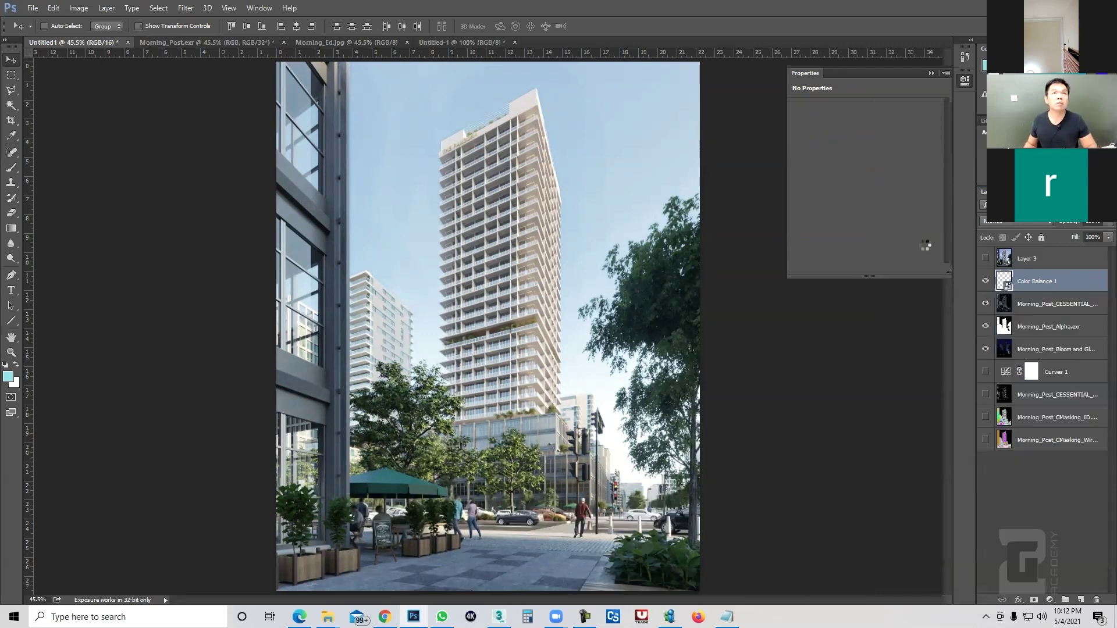
{"action": "left_click", "coordinate": [186, 9]}
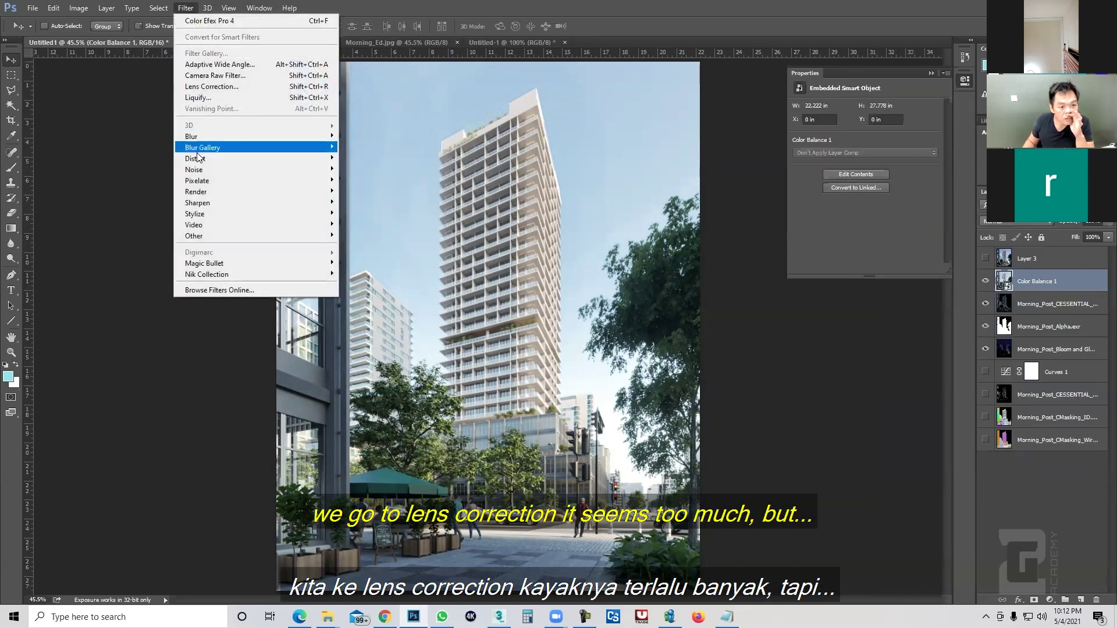
Step: Add a Lens Correction vignette of amount -11 with the midpoint moved slightly inward
{"action": "left_click", "coordinate": [233, 90]}
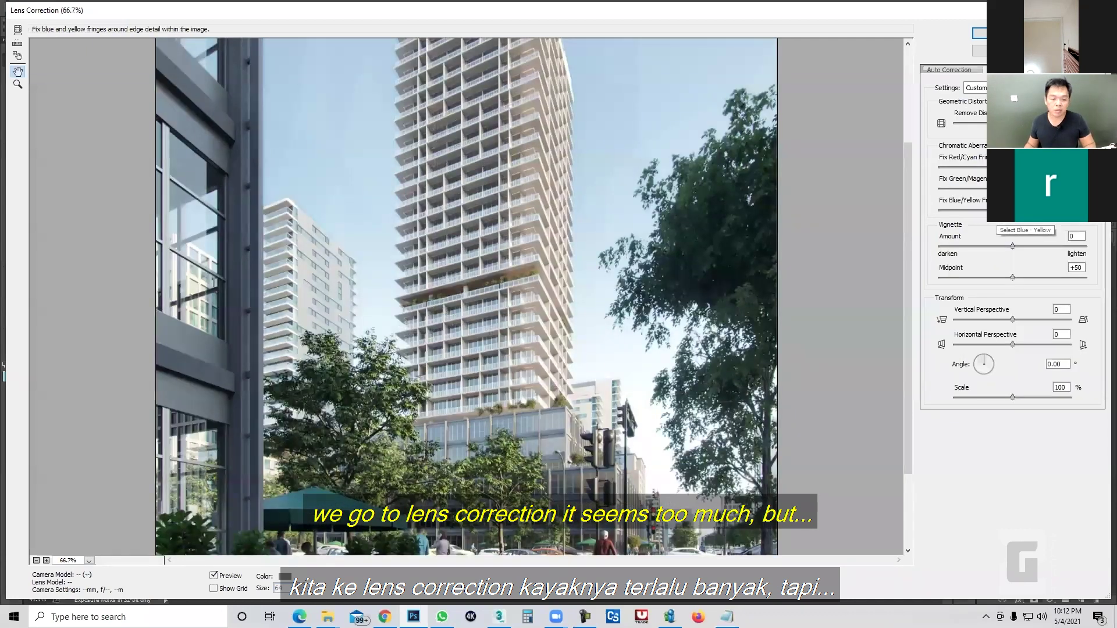
{"action": "scroll", "coordinate": [593, 294], "scroll_direction": "up", "scroll_amount": 5}
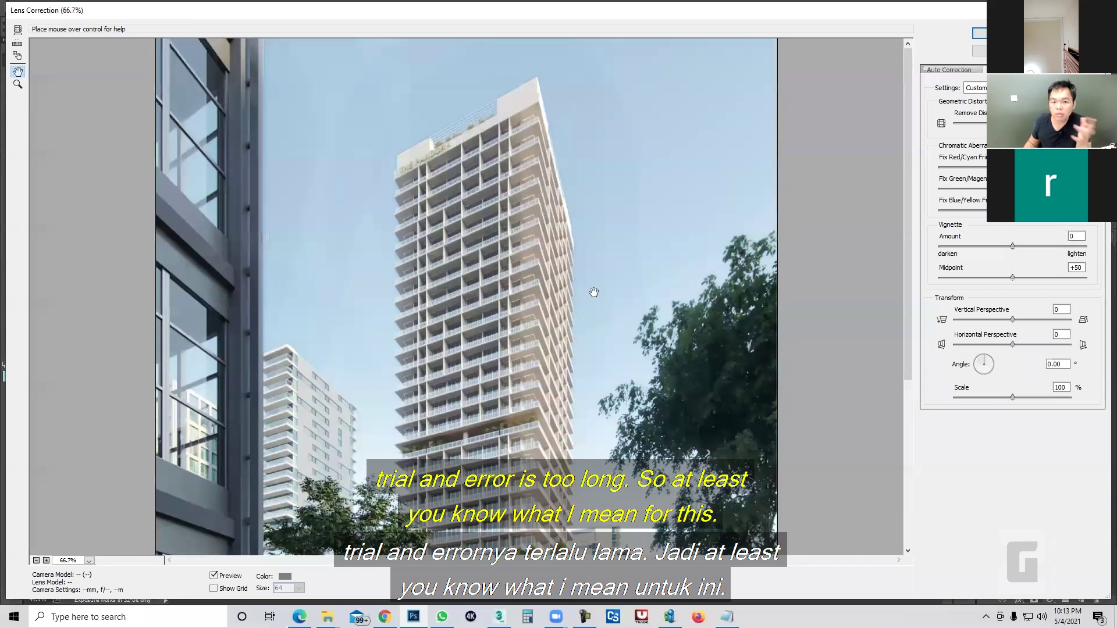
{"action": "mouse_move", "coordinate": [1012, 246]}
{"action": "mouse_move", "coordinate": [1013, 277]}
{"action": "left_mouse_down"}
{"action": "mouse_move", "coordinate": [984, 246]}
{"action": "mouse_move", "coordinate": [985, 274]}
{"action": "mouse_move", "coordinate": [999, 277]}
{"action": "left_mouse_up"}
{"action": "scroll", "coordinate": [358, 343], "scroll_direction": "down", "scroll_amount": 5}
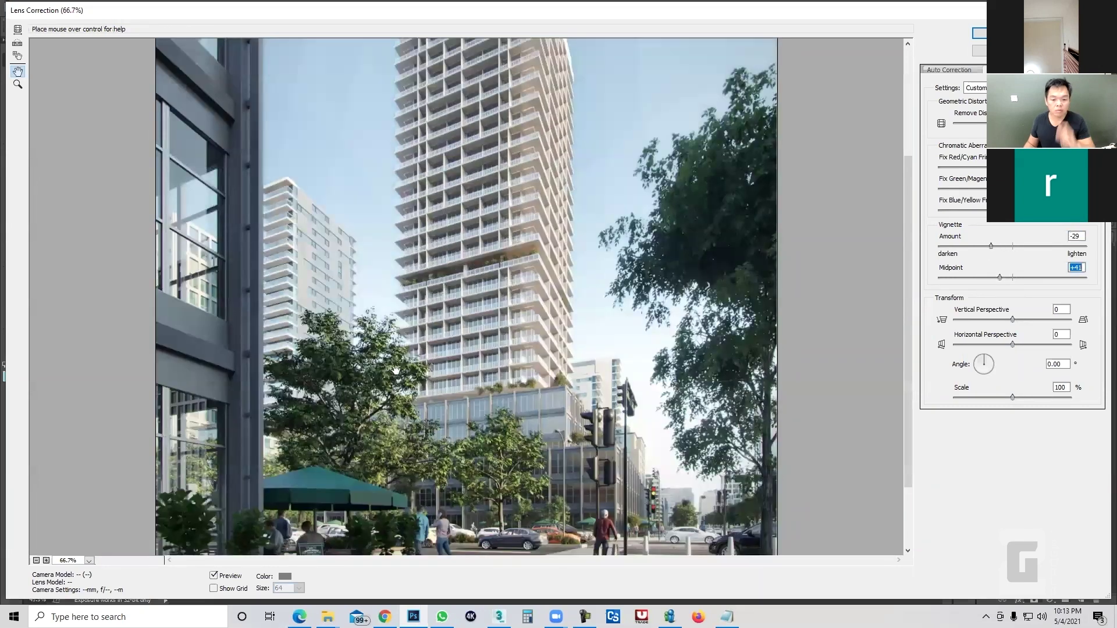
{"action": "left_click", "coordinate": [429, 296], "text": "alt"}
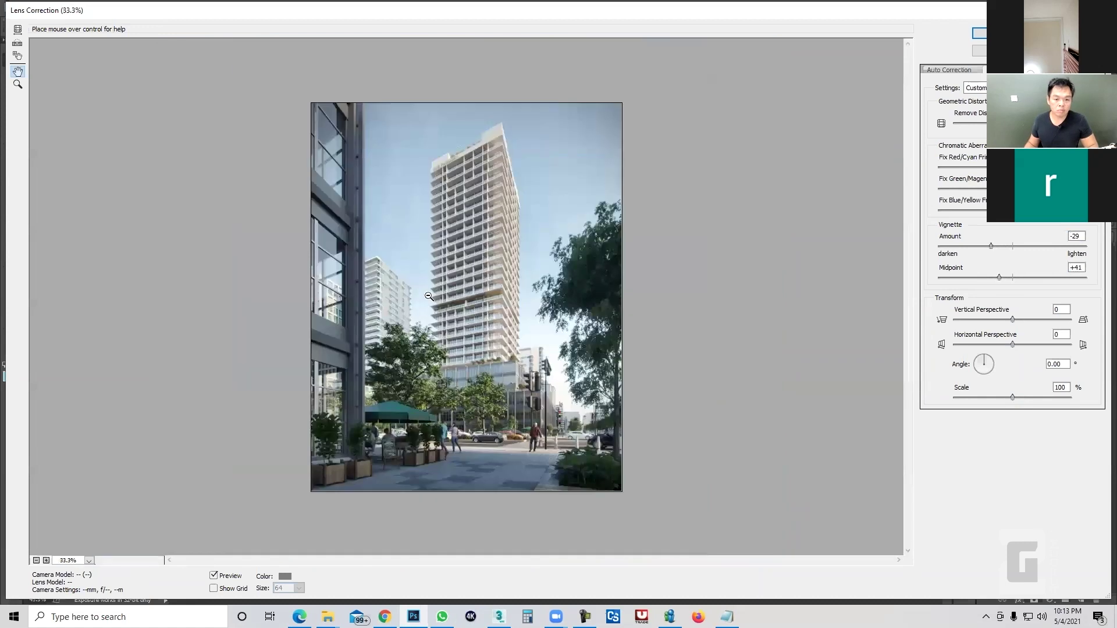
{"action": "mouse_move", "coordinate": [991, 246]}
{"action": "left_mouse_down"}
{"action": "mouse_move", "coordinate": [1004, 246]}
{"action": "mouse_move", "coordinate": [995, 277]}
{"action": "left_mouse_up"}
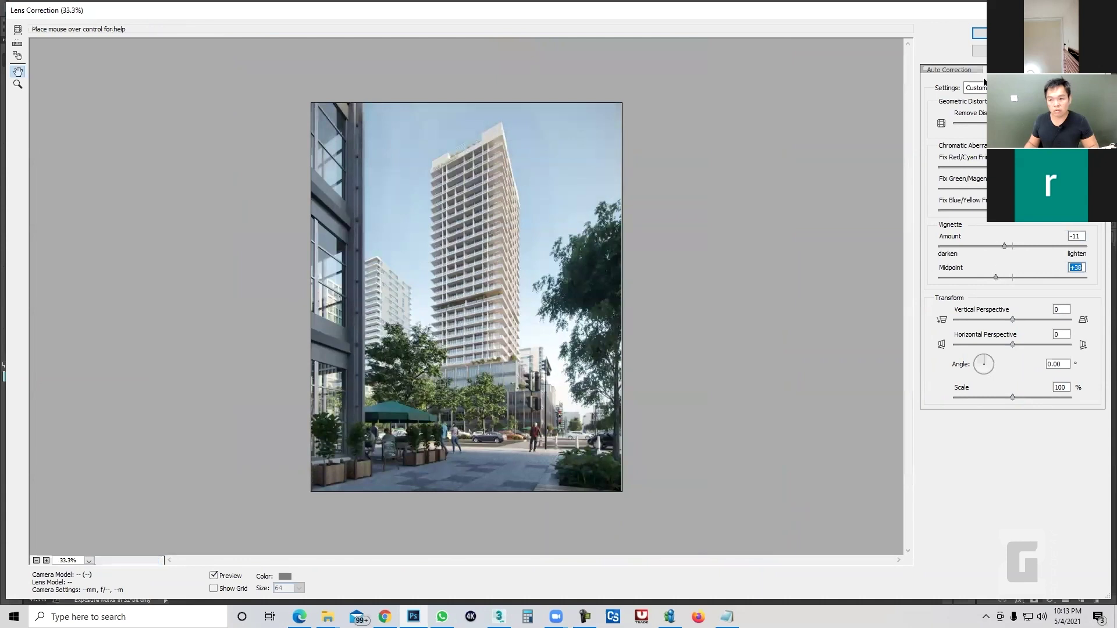
{"action": "left_click", "coordinate": [980, 33]}
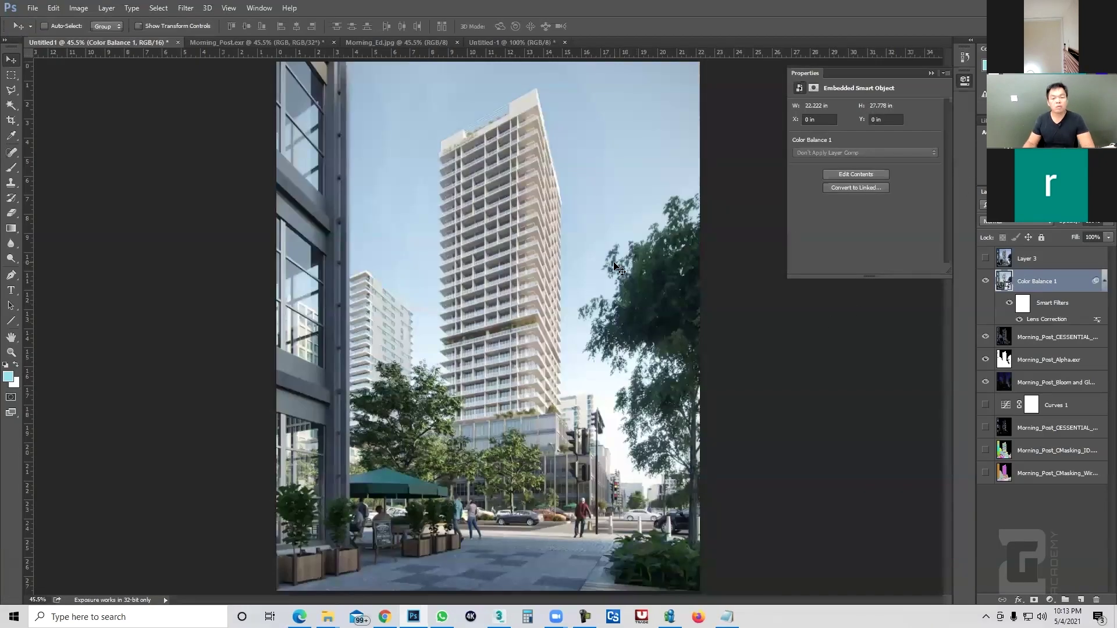
Step: Zoom the canvas to 50% and close the Properties panel to review the final grade
{"action": "key", "text": "ctrl+plus"}
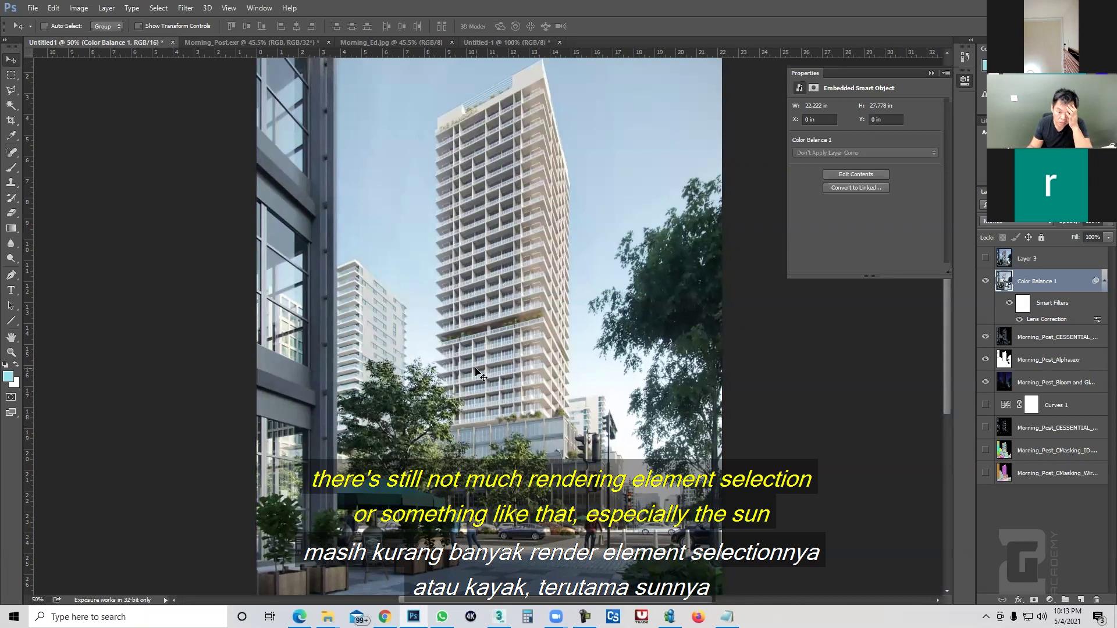
{"action": "left_click", "coordinate": [931, 73]}
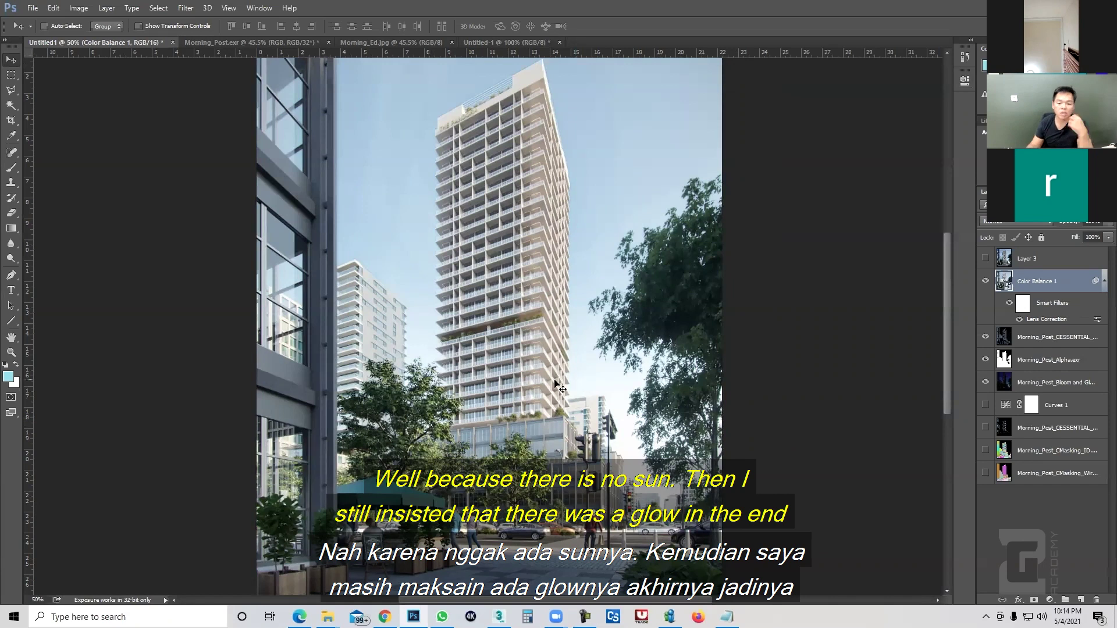
{"action": "scroll", "coordinate": [639, 407], "scroll_direction": "up", "scroll_amount": 2}
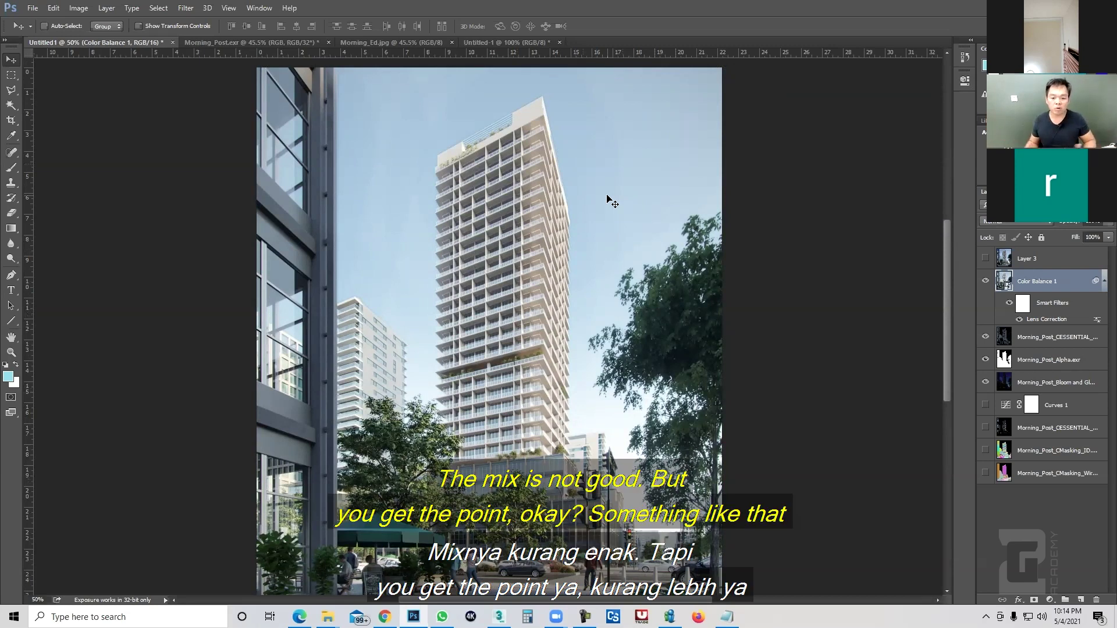
Step: Switch to the Morning_Ed.jpg reference document to compare its sky with the graded rendering
{"action": "key", "text": "ctrl+Tab"}
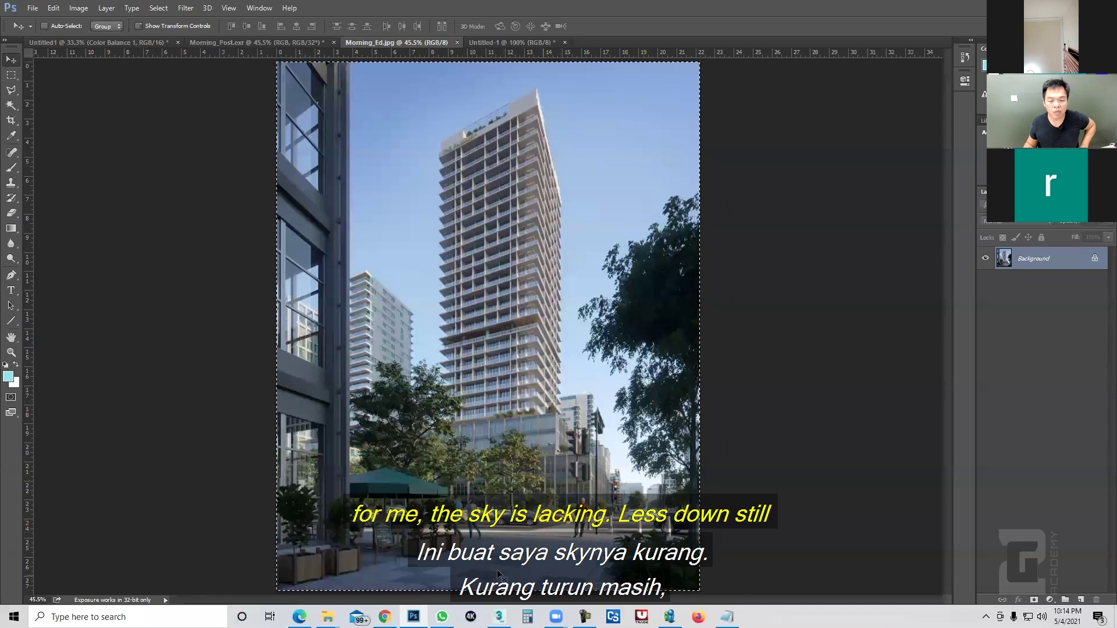